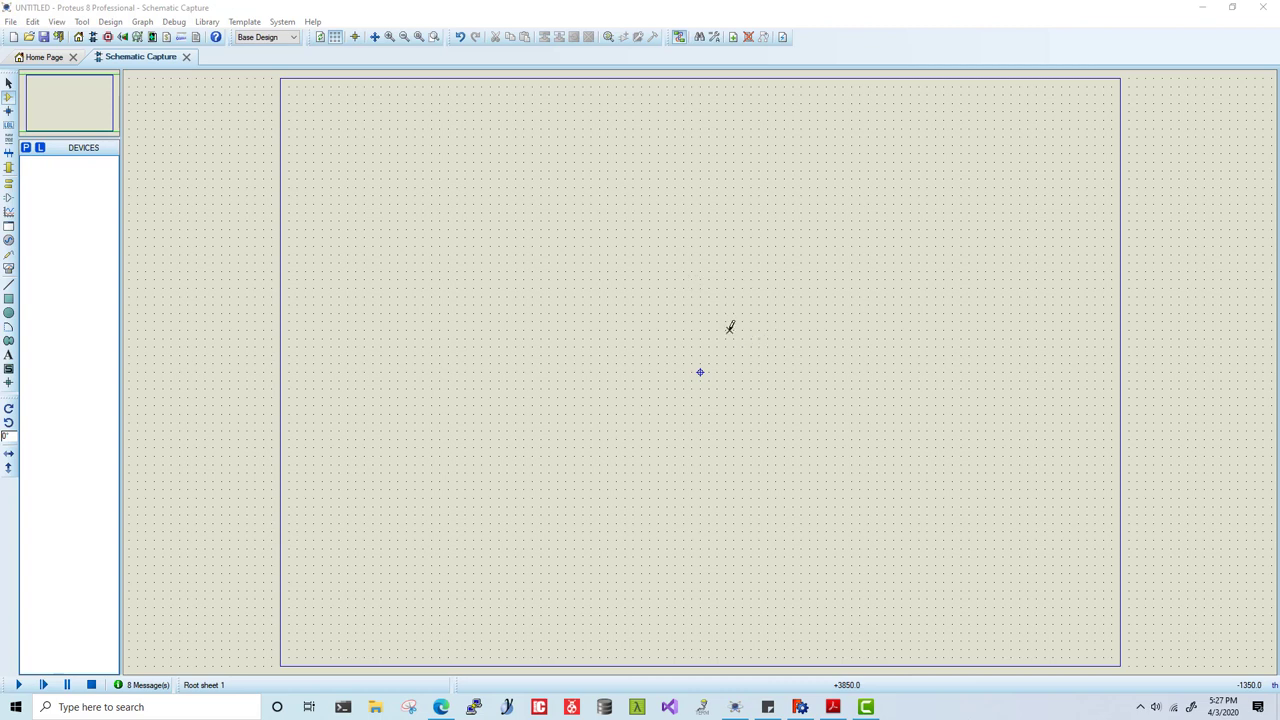
Search the part library and add ADC0808 and LM35 to the device list.
{"action": "key", "text": "p"}
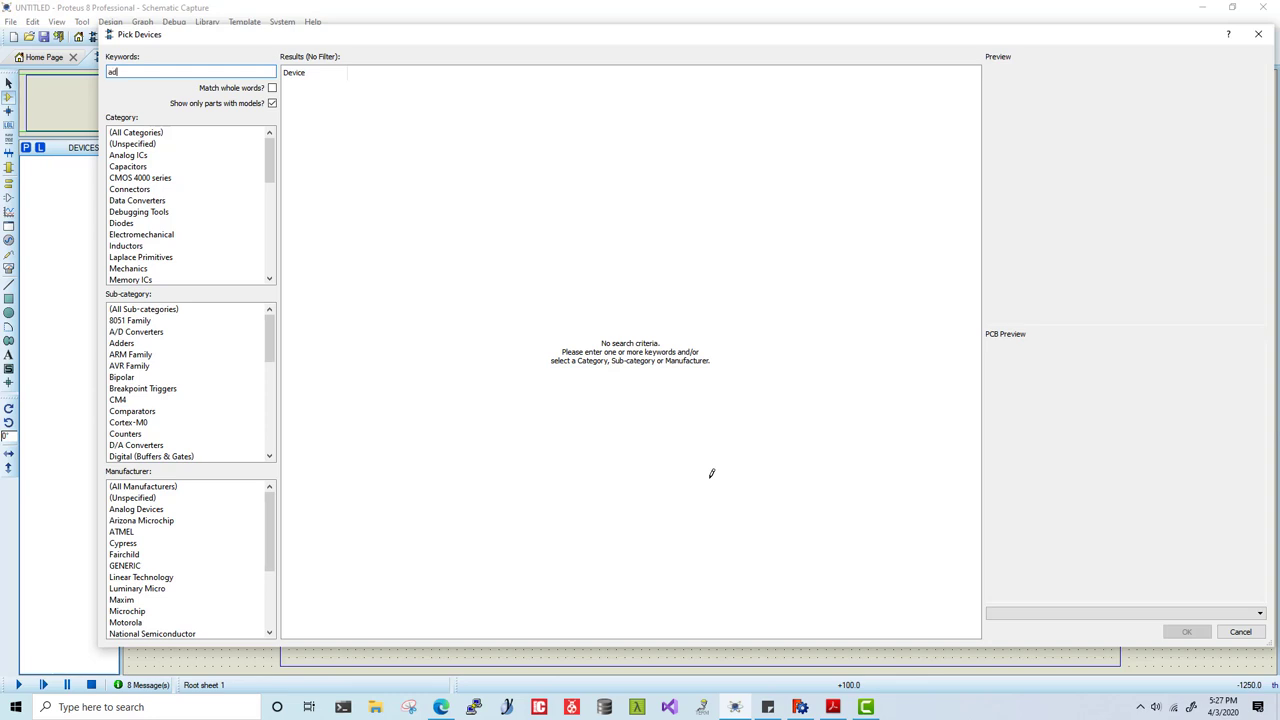
{"action": "type", "text": "adc0808"}
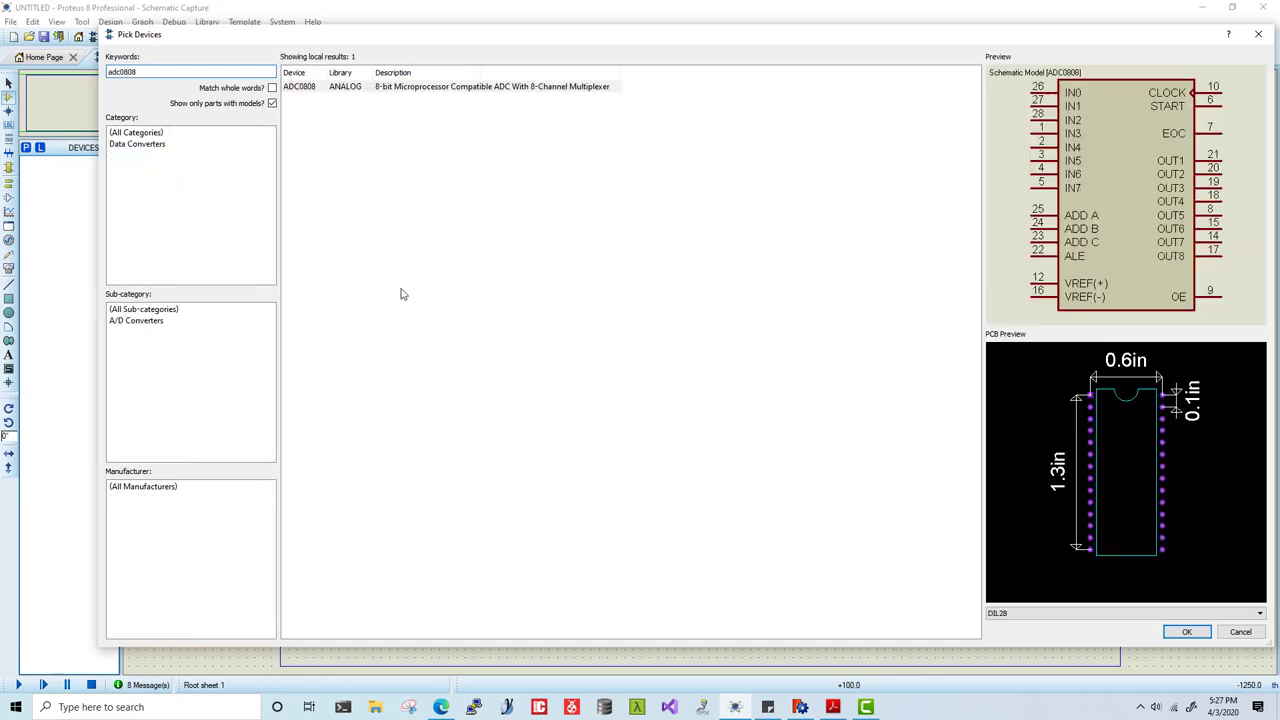
{"action": "double_click", "coordinate": [345, 88]}
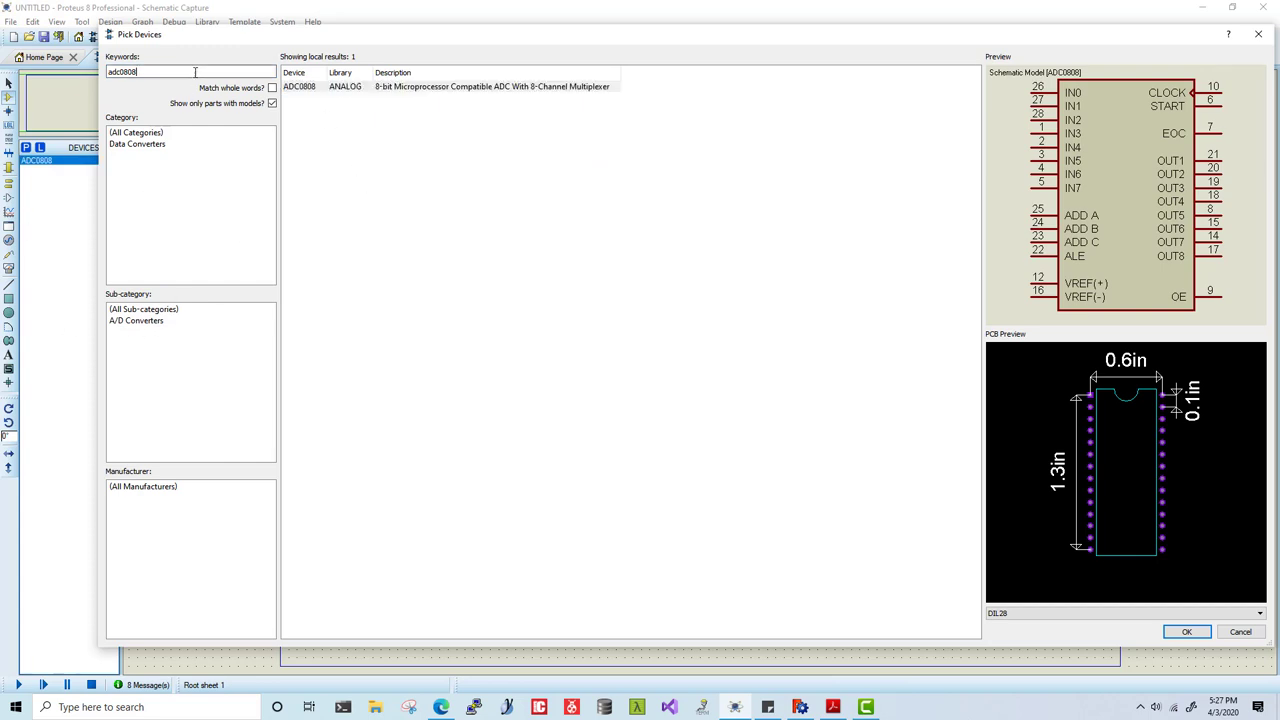
{"action": "type", "text": "lm35"}
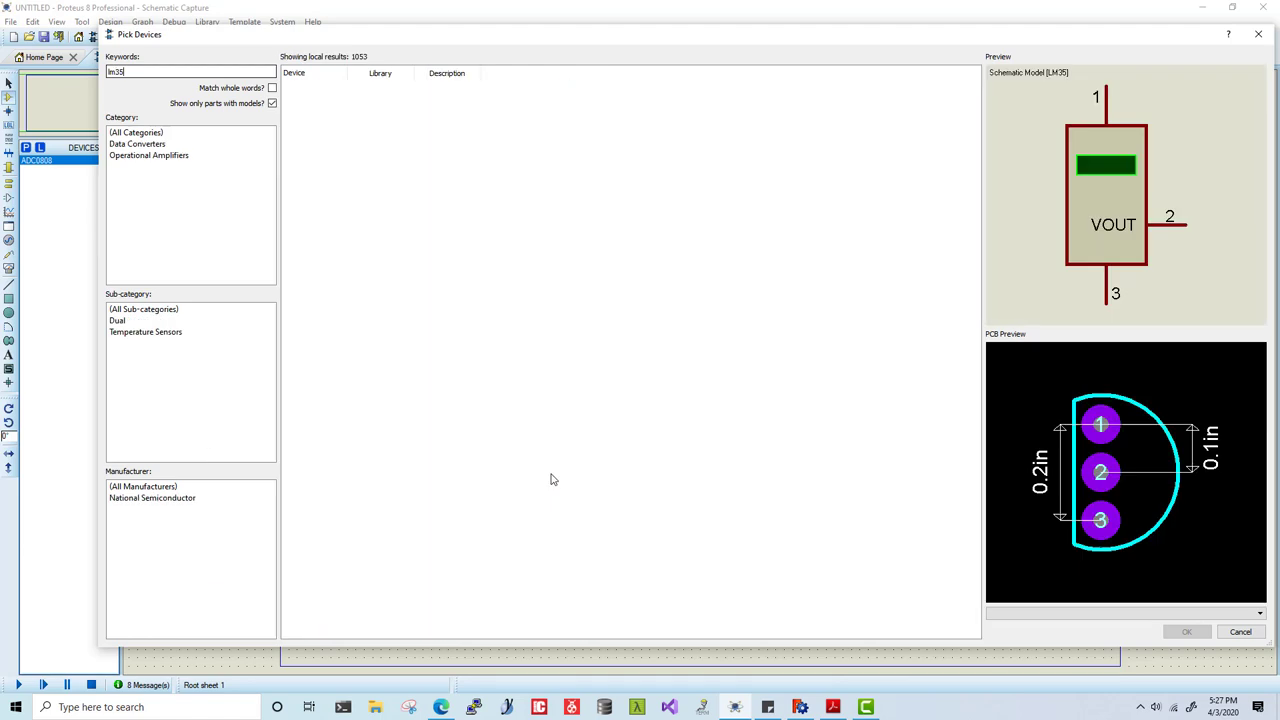
{"action": "double_click", "coordinate": [355, 87]}
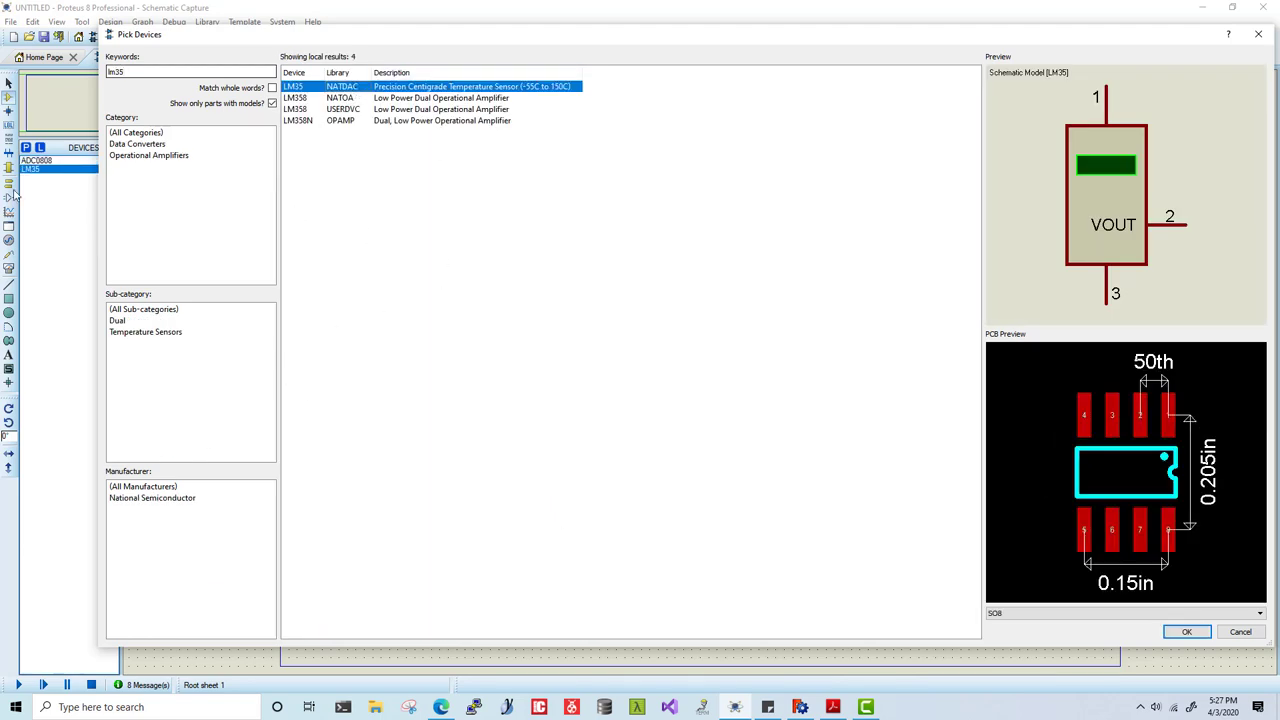
{"action": "left_click", "coordinate": [1187, 631]}
Place the ADC0808 on the sheet as U1 and drag it into position.
{"action": "left_click", "coordinate": [36, 160]}
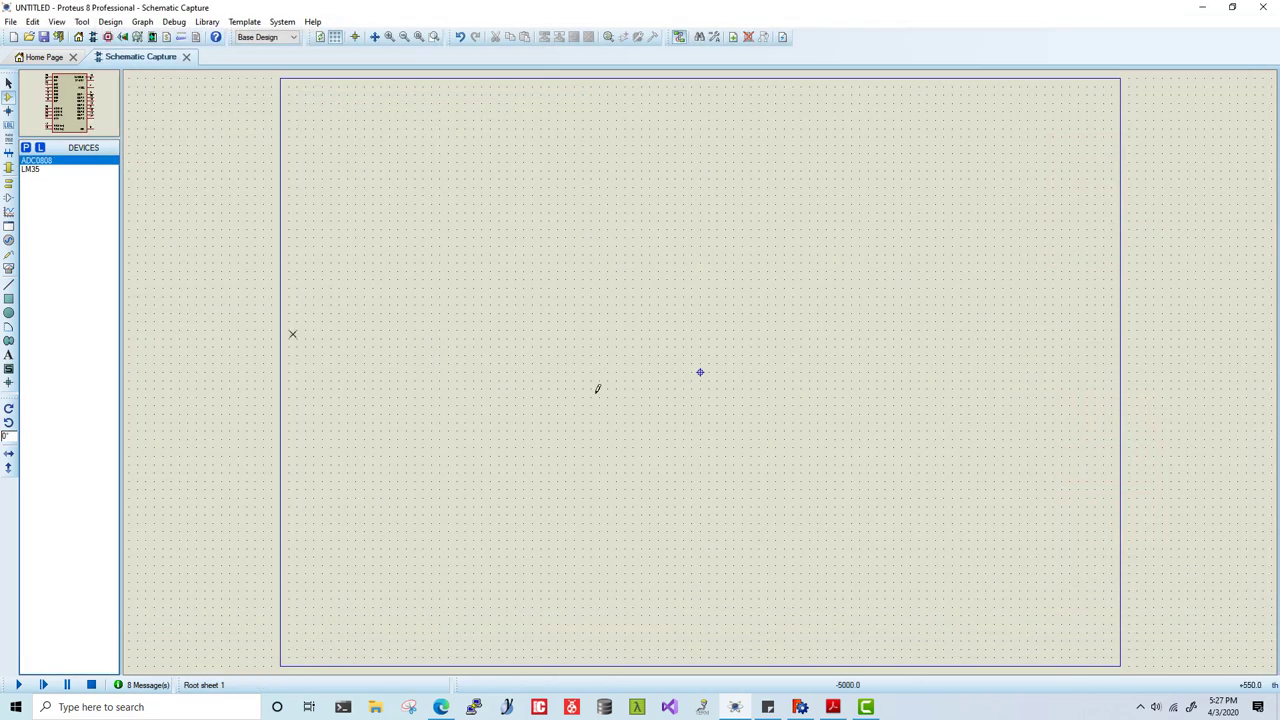
{"action": "left_click", "coordinate": [660, 288]}
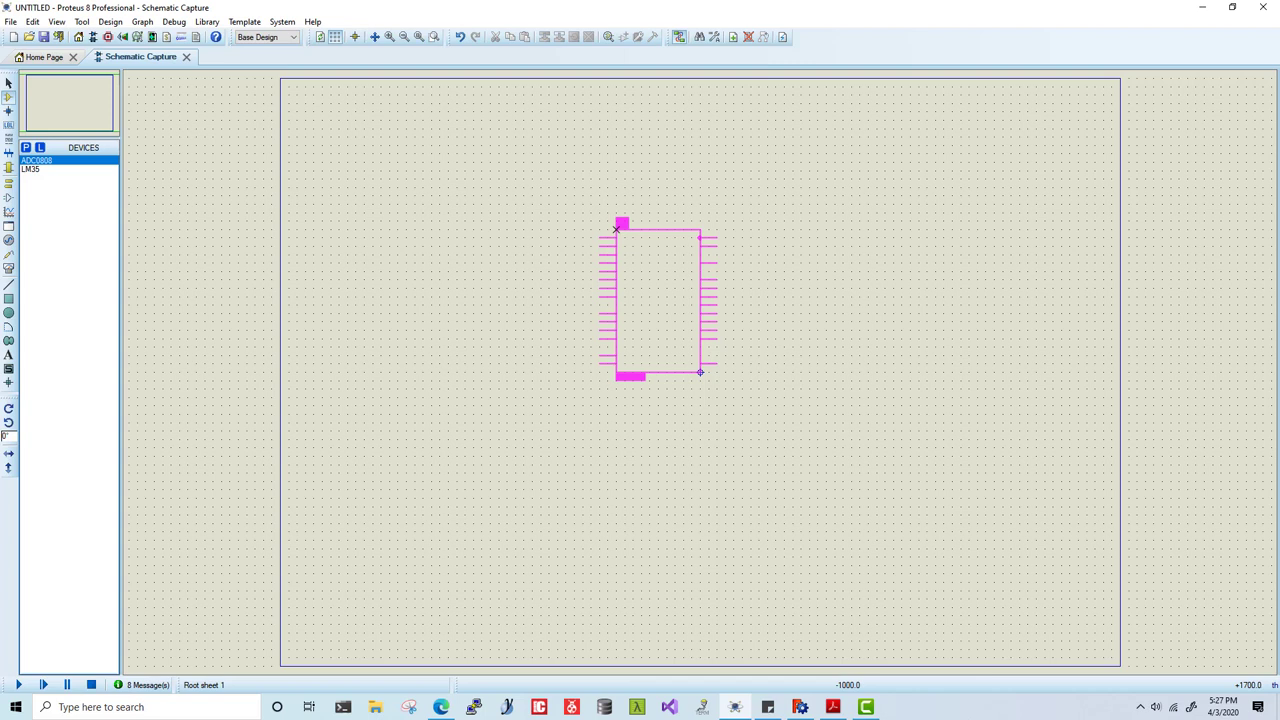
{"action": "left_click", "coordinate": [637, 300]}
{"action": "scroll", "coordinate": [637, 300], "scroll_direction": "up", "scroll_amount": 3}
{"action": "left_click_drag", "start_coordinate": [768, 421], "coordinate": [687, 388]}
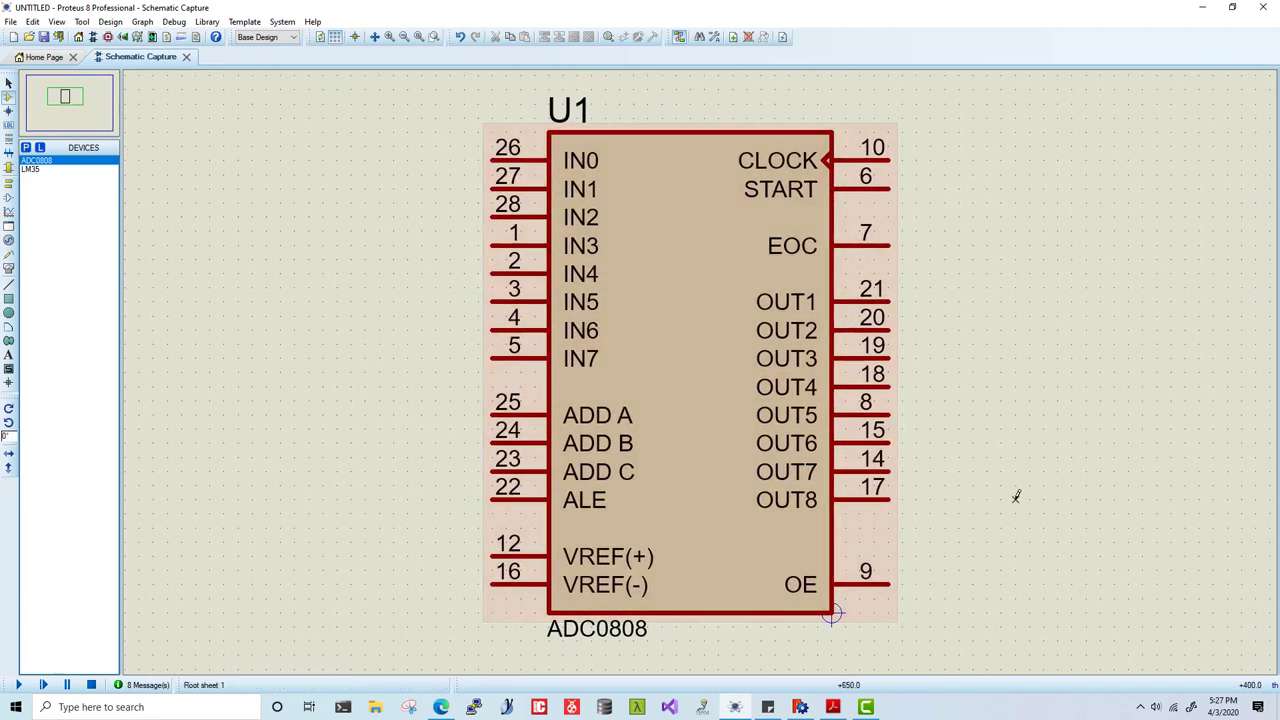
{"action": "left_click", "coordinate": [1012, 494]}
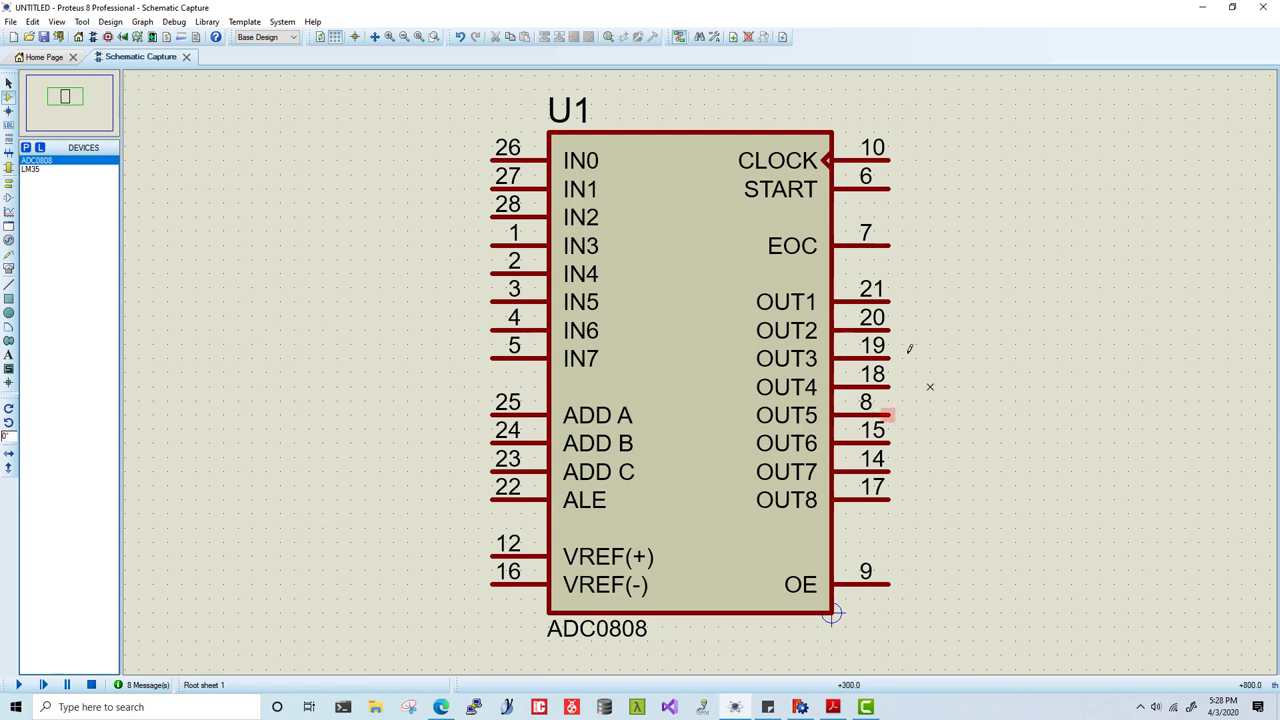
{"action": "left_click", "coordinate": [674, 300]}
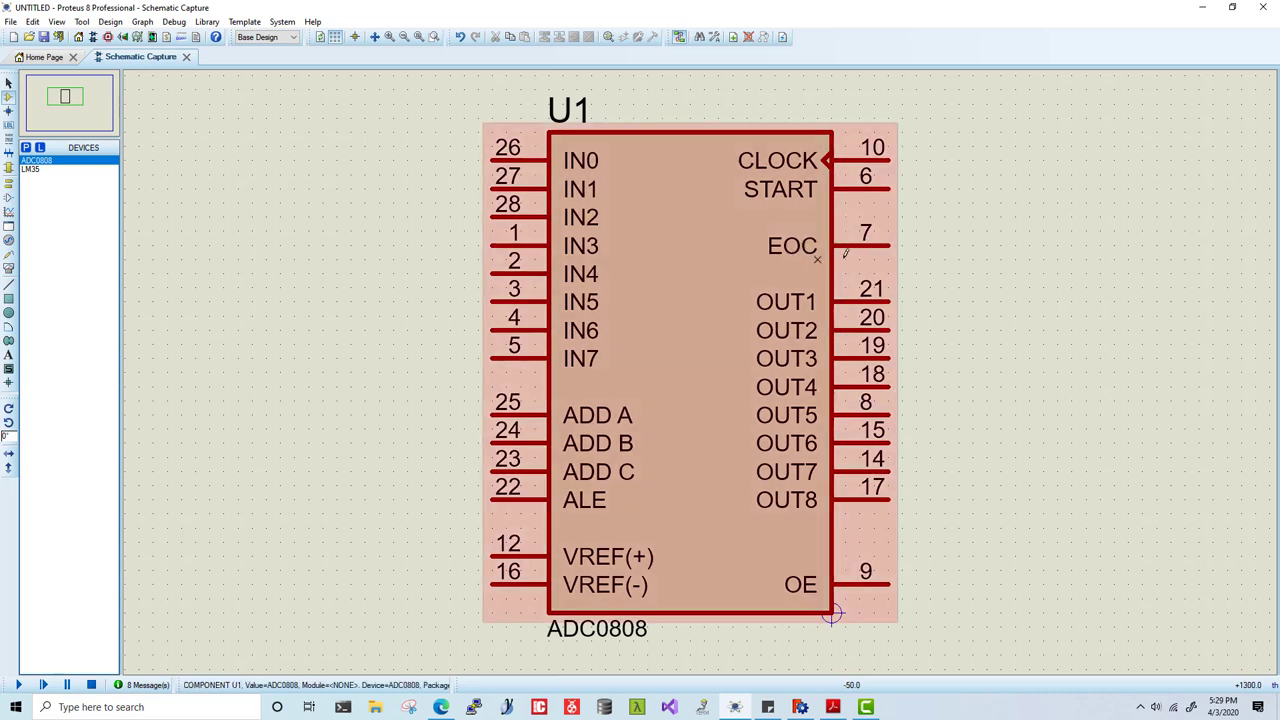
Loop EOC pin 7 to START pin 6 and join ADD A, ADD B, ADD C and ALE in one wire.
{"action": "left_click", "coordinate": [886, 245]}
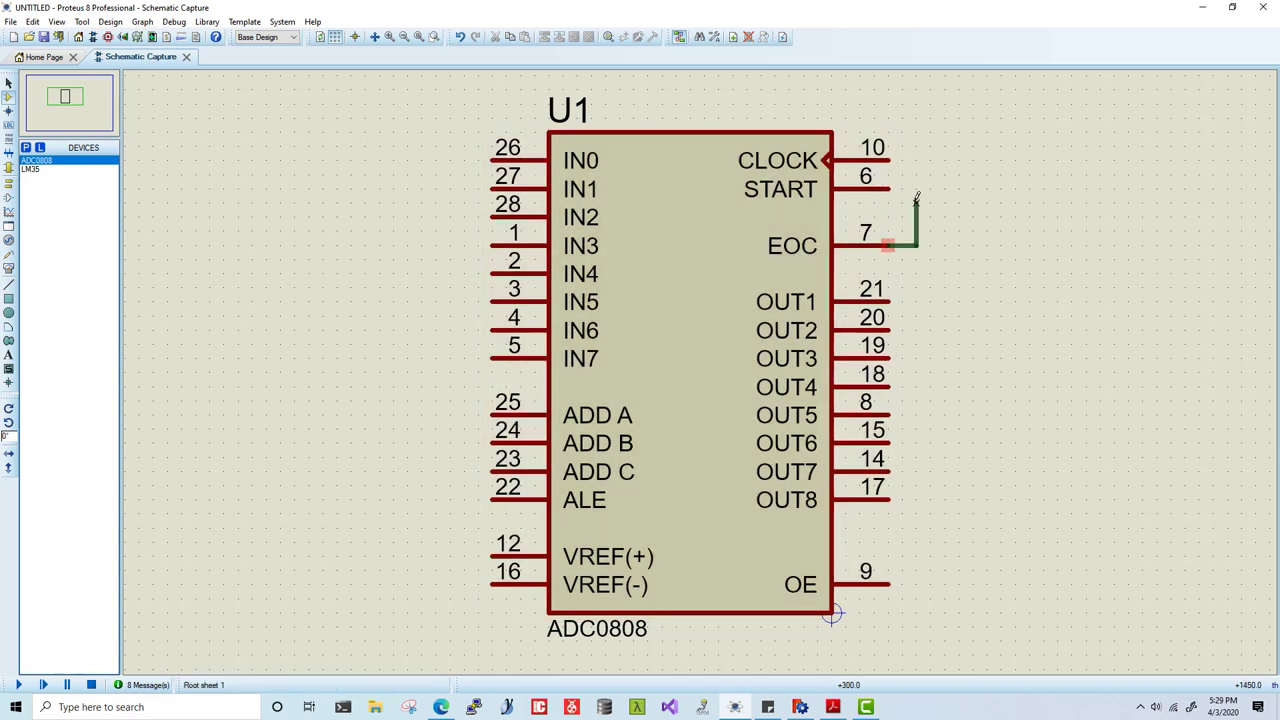
{"action": "left_click", "coordinate": [889, 188]}
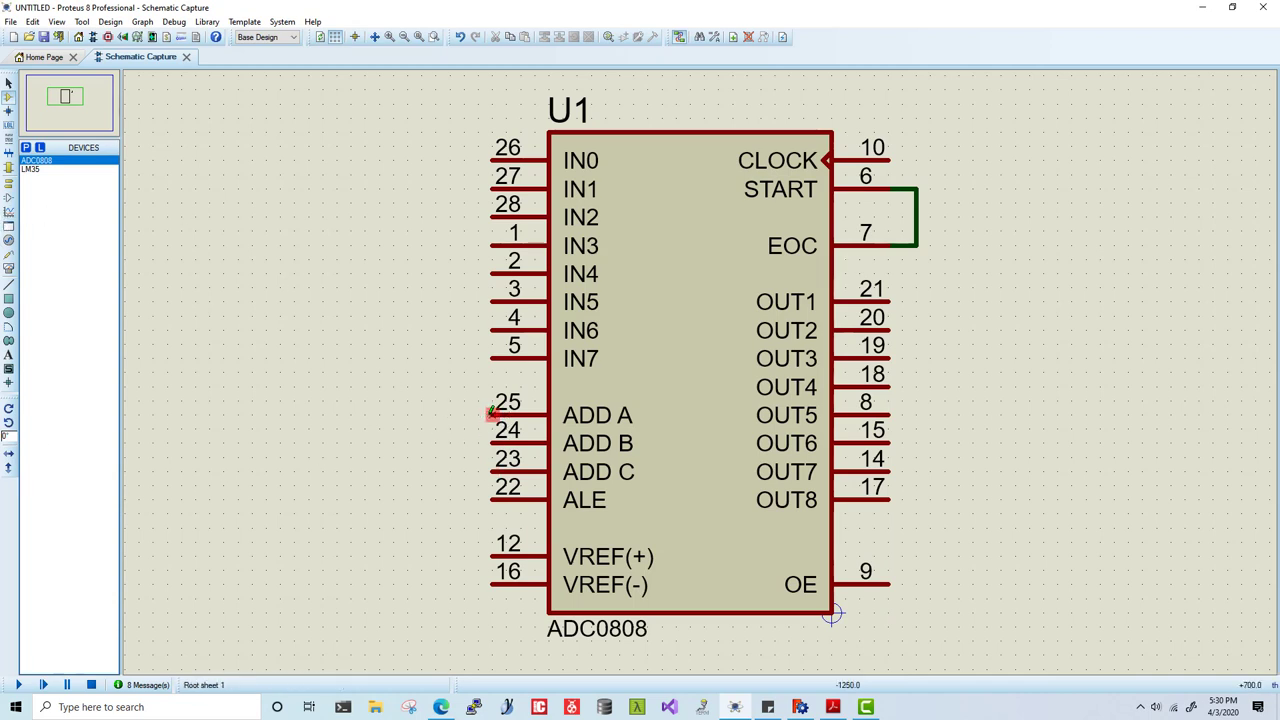
{"action": "left_click", "coordinate": [491, 412]}
{"action": "left_click", "coordinate": [491, 471]}
{"action": "left_click", "coordinate": [491, 443]}
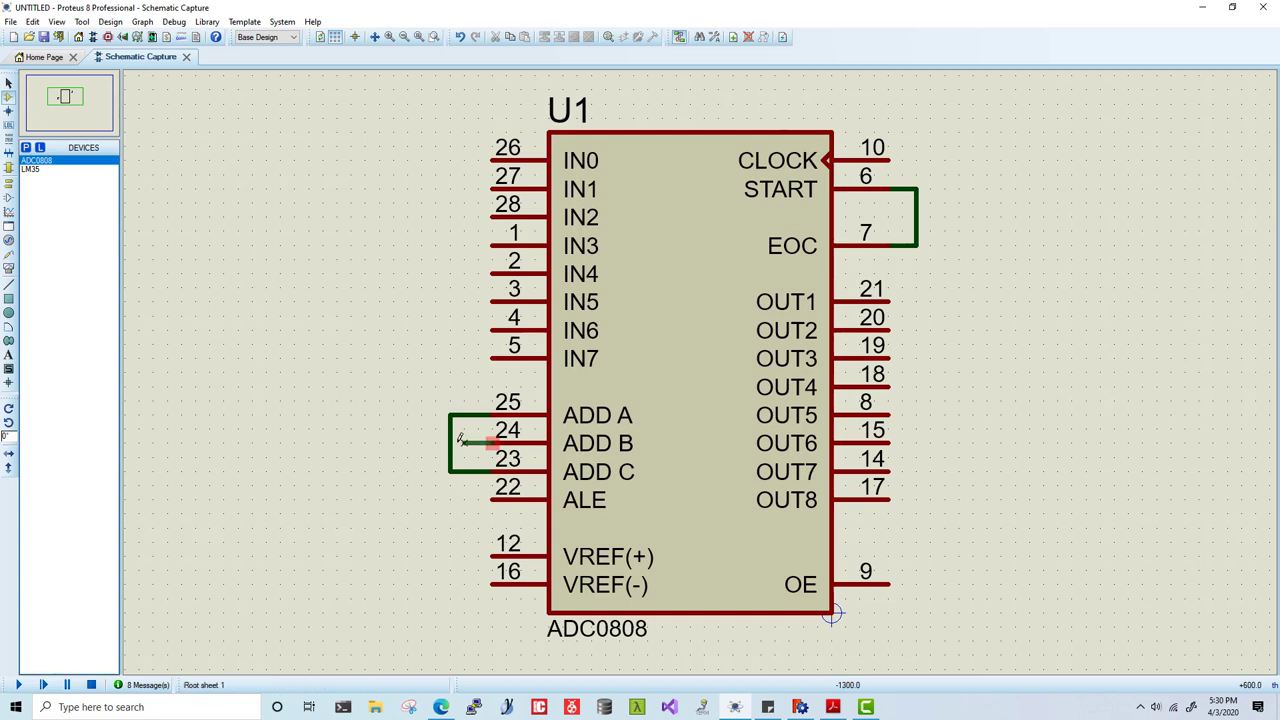
{"action": "left_click", "coordinate": [450, 443]}
{"action": "left_click", "coordinate": [491, 500]}
{"action": "left_click", "coordinate": [449, 471]}
Place a ground terminal below U1 and wire it to the ALE line and VREF(-).
{"action": "left_click", "coordinate": [8, 182]}
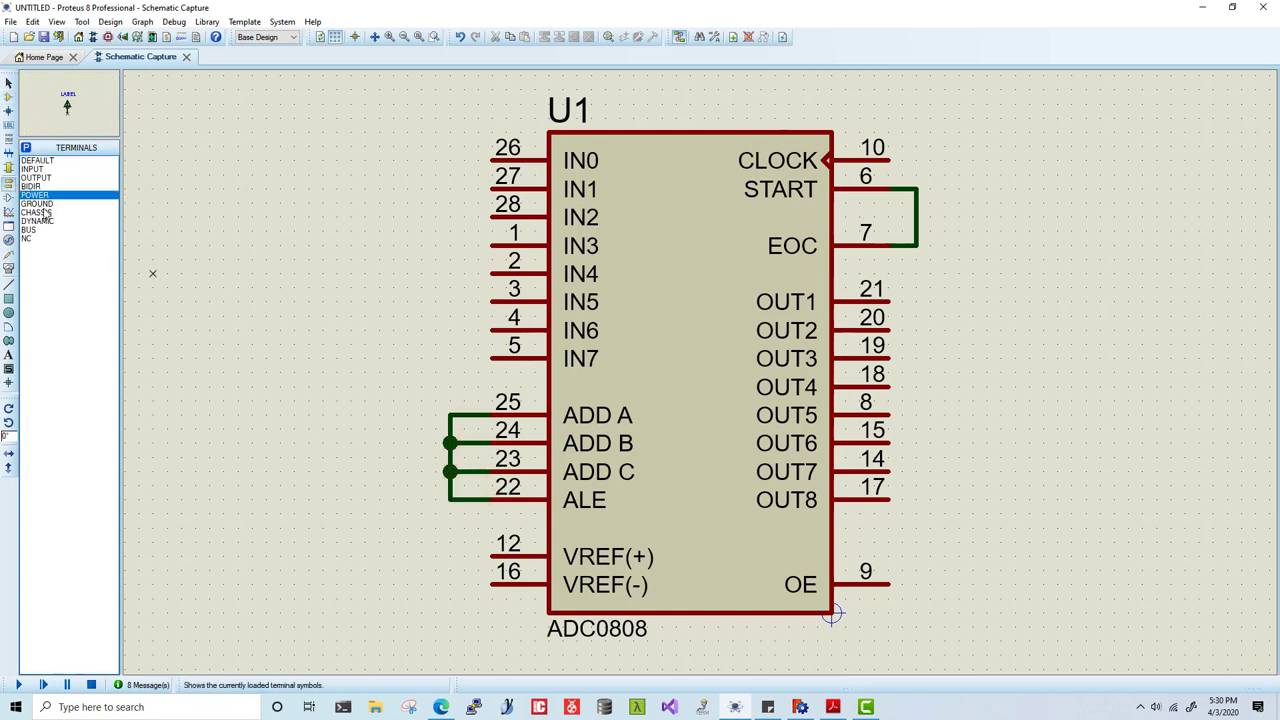
{"action": "left_click", "coordinate": [37, 203]}
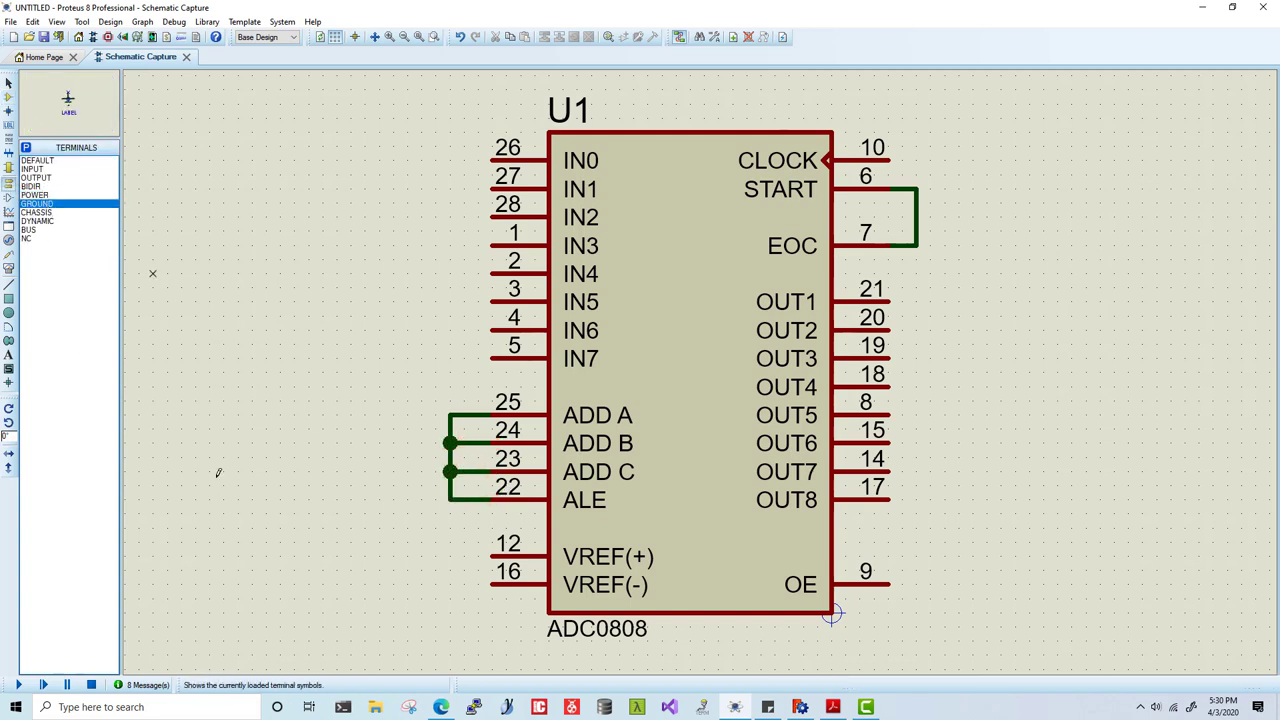
{"action": "left_click", "coordinate": [451, 655]}
{"action": "left_click", "coordinate": [449, 628]}
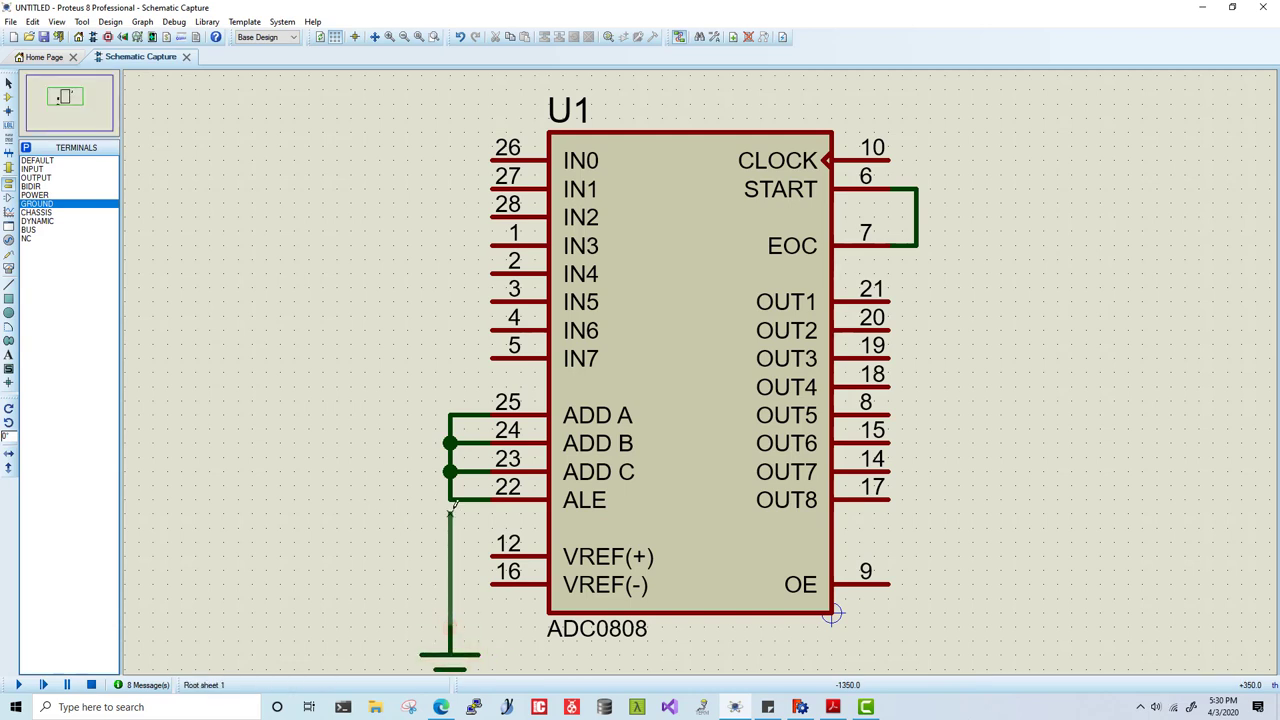
{"action": "left_click", "coordinate": [450, 500]}
{"action": "left_click", "coordinate": [492, 585]}
{"action": "left_click", "coordinate": [450, 585]}
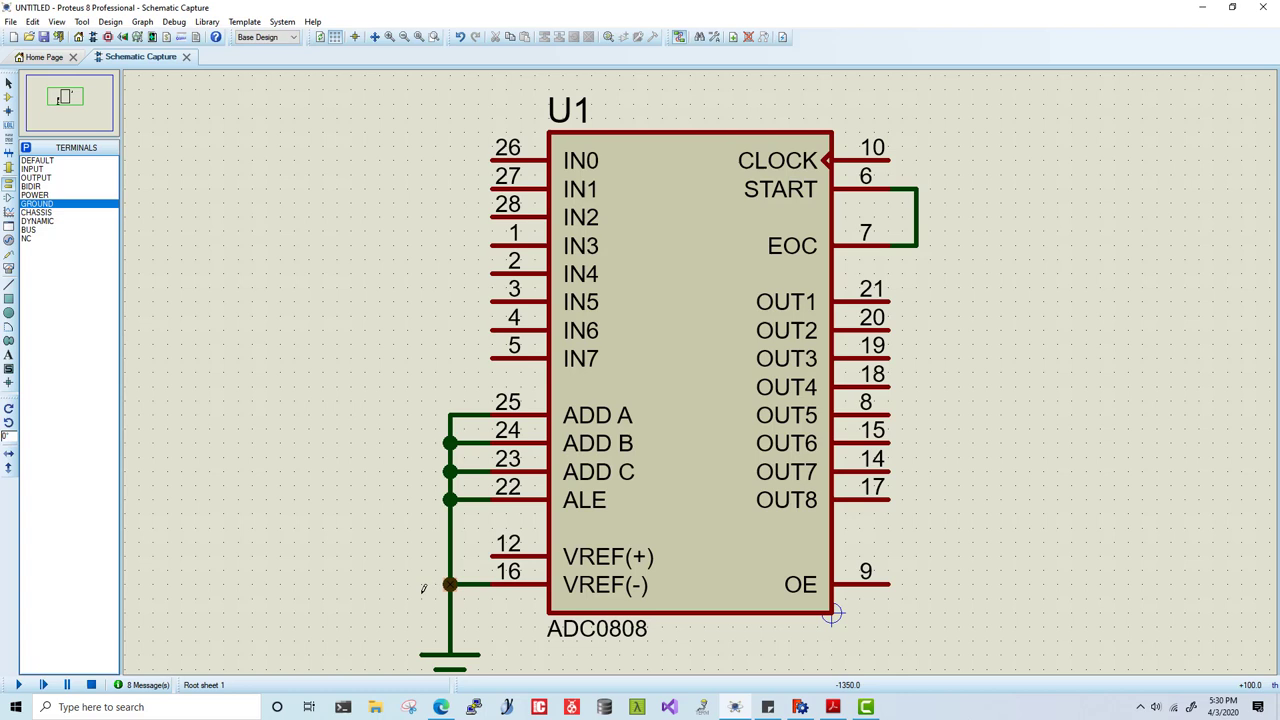
Add power terminals on VREF(+) pin 12 and OE pin 9.
{"action": "left_click", "coordinate": [36, 195]}
{"action": "key", "text": "KP_Subtract"}
{"action": "key", "text": "KP_Subtract"}
{"action": "key", "text": "KP_Subtract"}
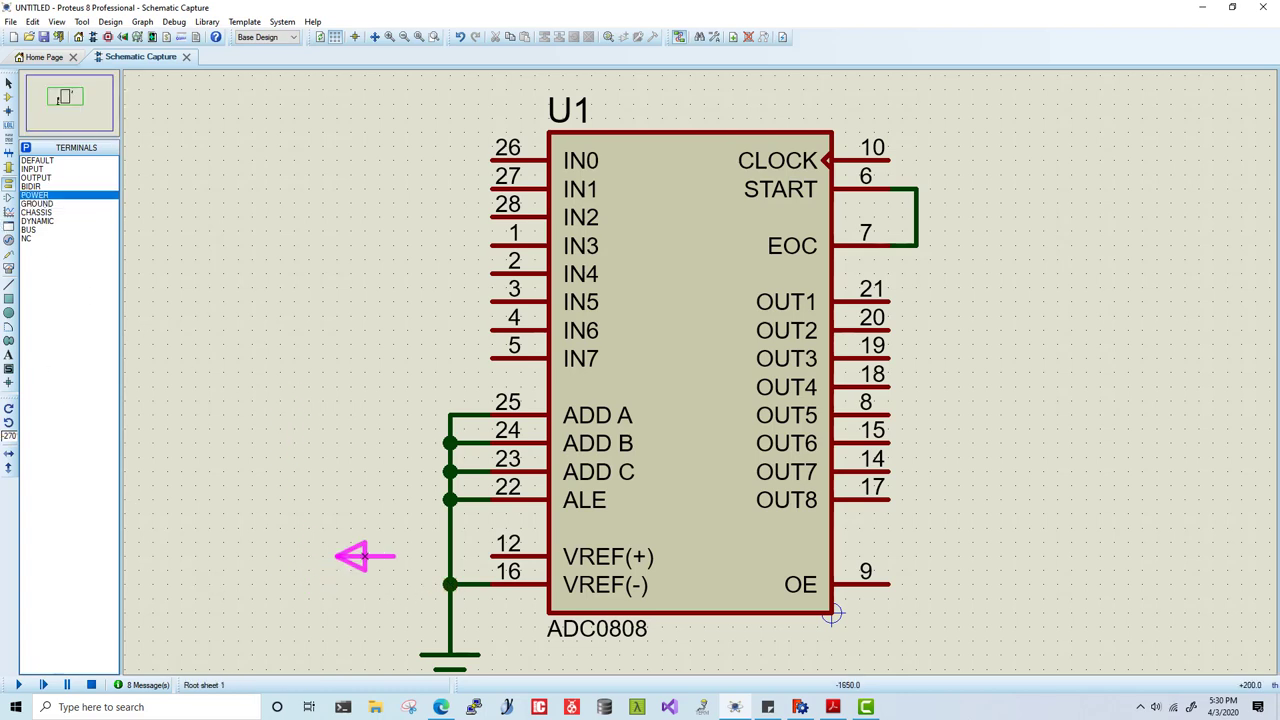
{"action": "left_click", "coordinate": [407, 555]}
{"action": "left_click", "coordinate": [407, 555]}
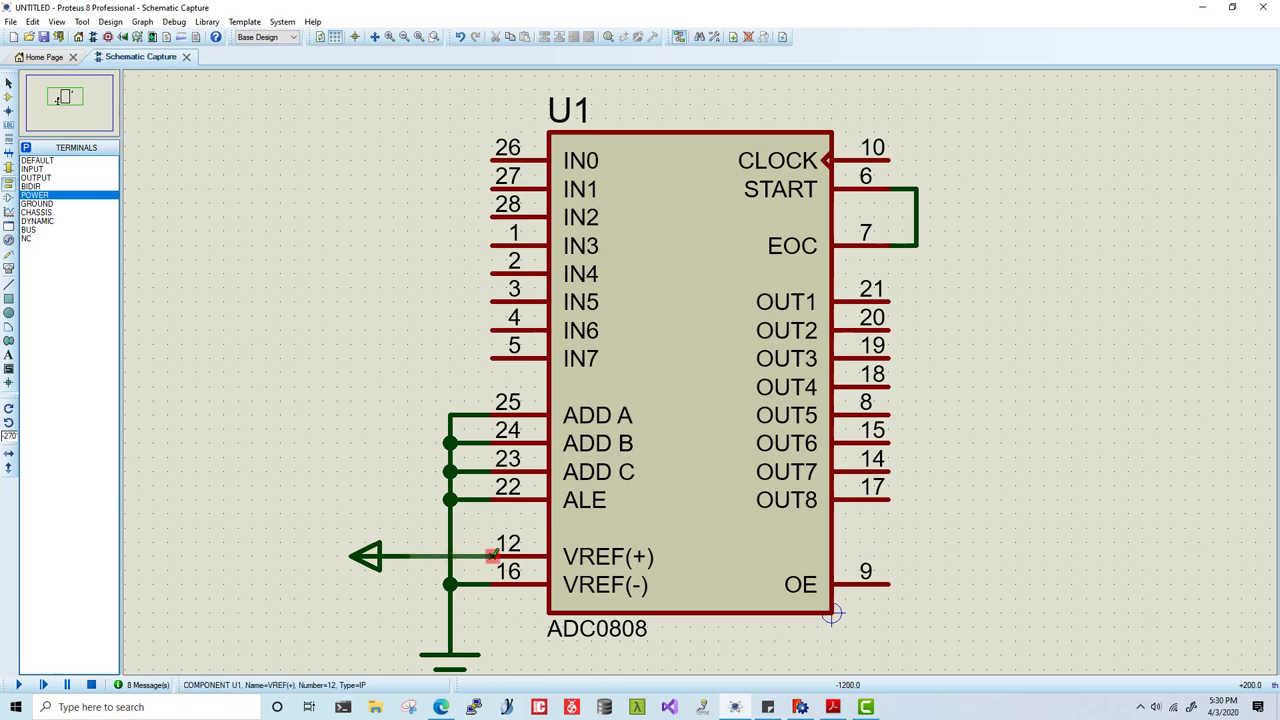
{"action": "left_click", "coordinate": [493, 556]}
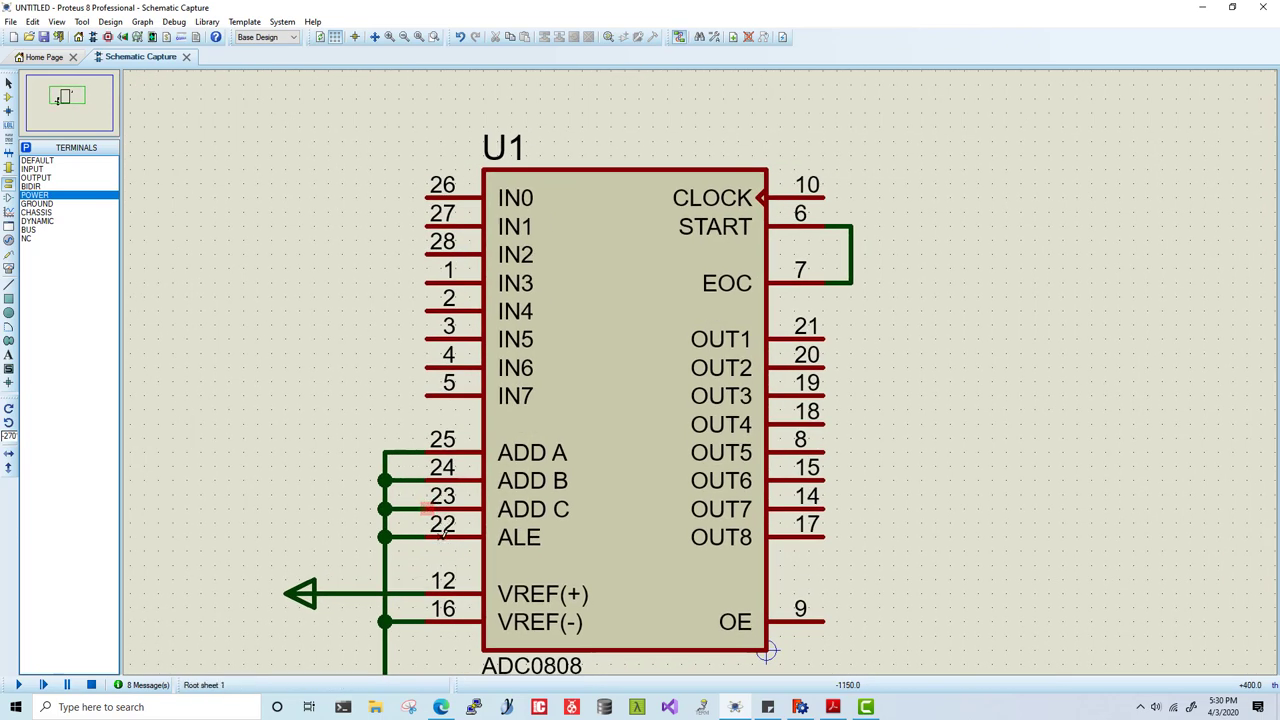
{"action": "scroll", "coordinate": [566, 533], "scroll_direction": "down", "scroll_amount": 2}
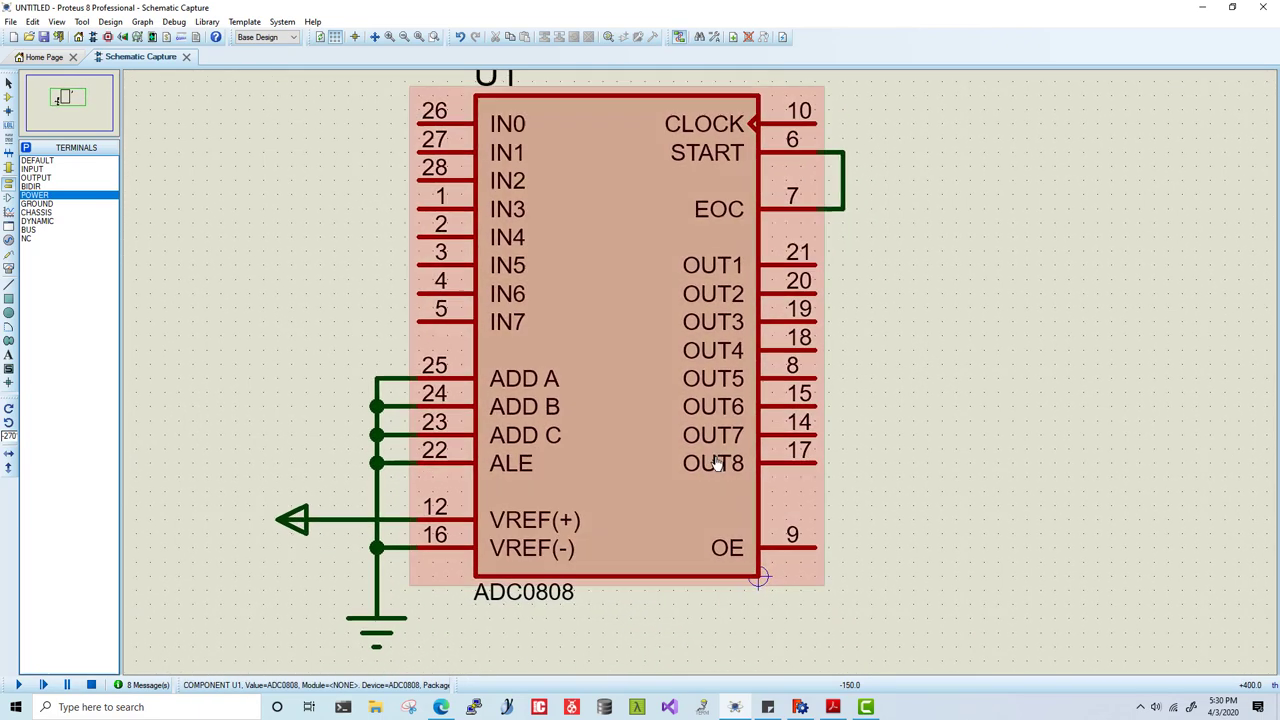
{"action": "key", "text": "KP_Add"}
{"action": "key", "text": "KP_Add"}
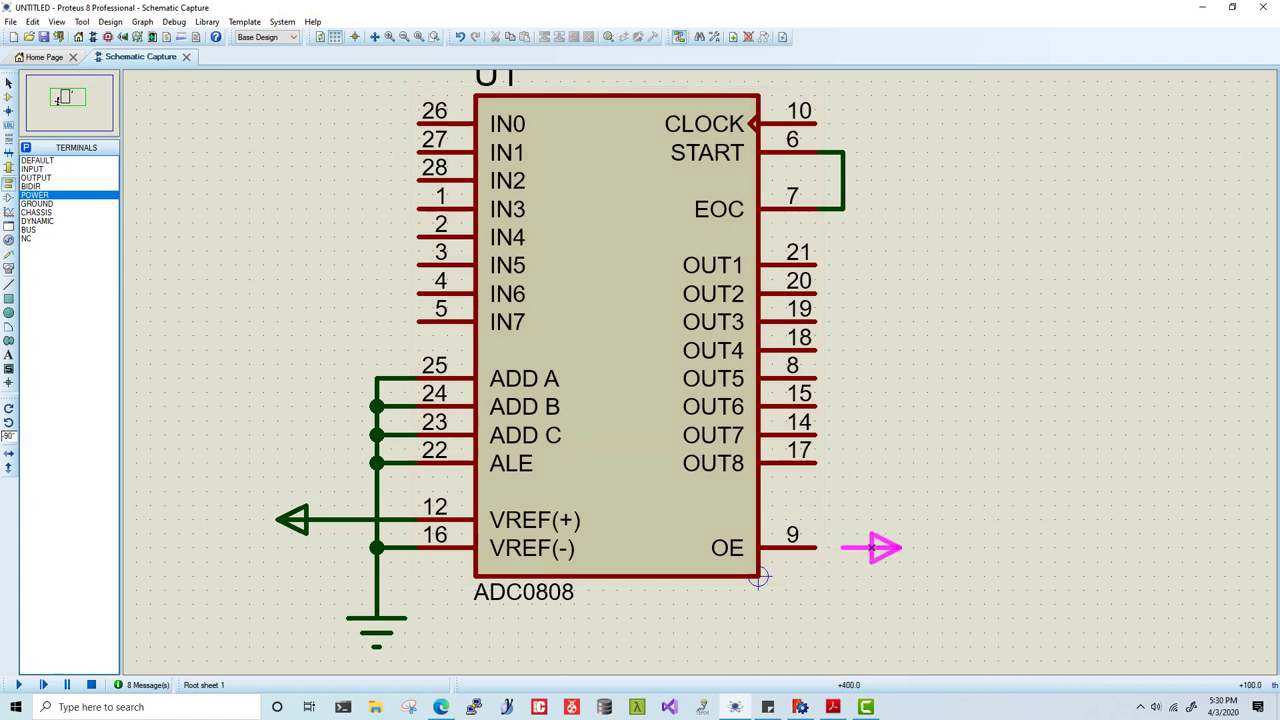
{"action": "left_click", "coordinate": [857, 547]}
{"action": "key", "text": "F5"}
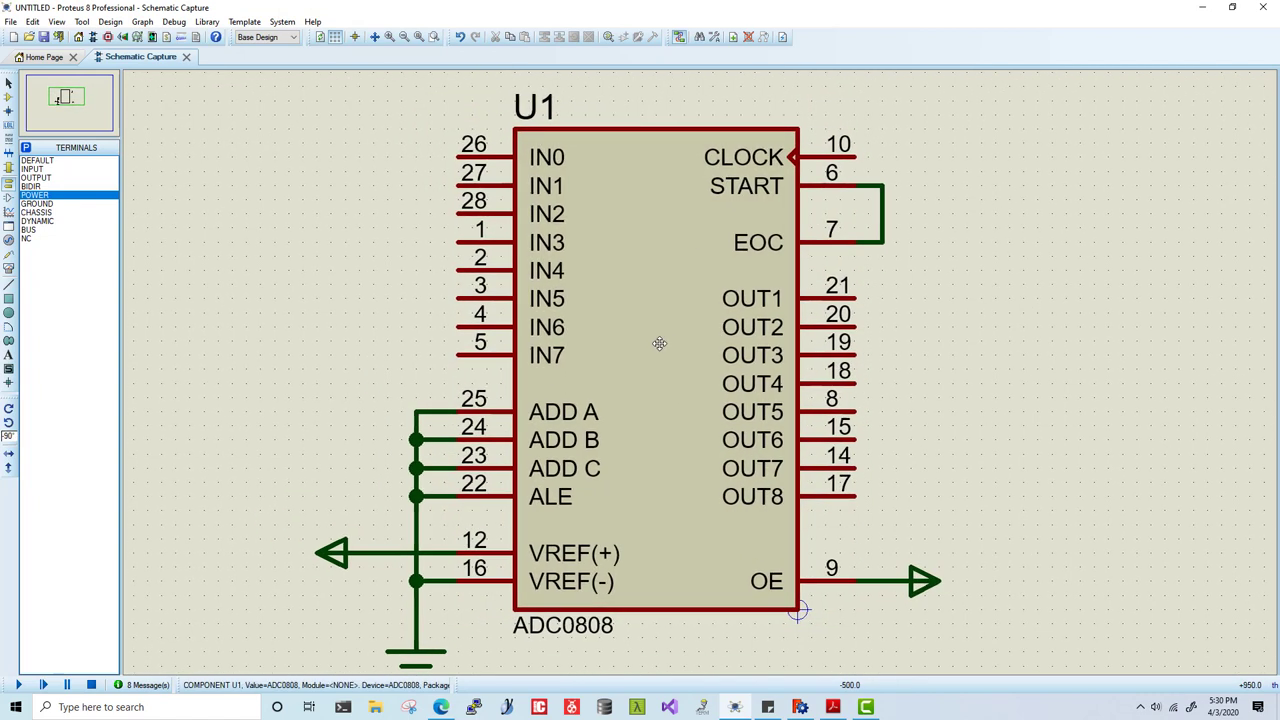
Place a mirrored pulse generator and wire it to the CLOCK pin 10.
{"action": "left_click", "coordinate": [10, 241]}
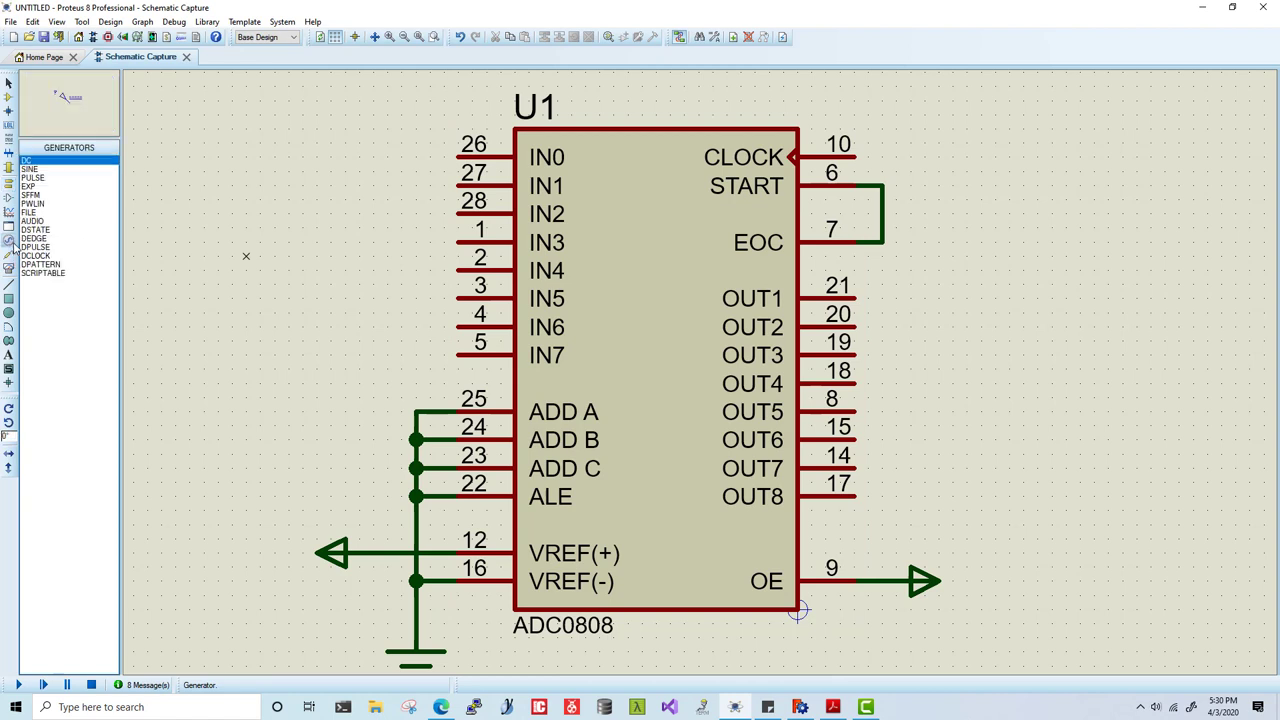
{"action": "left_click", "coordinate": [46, 179]}
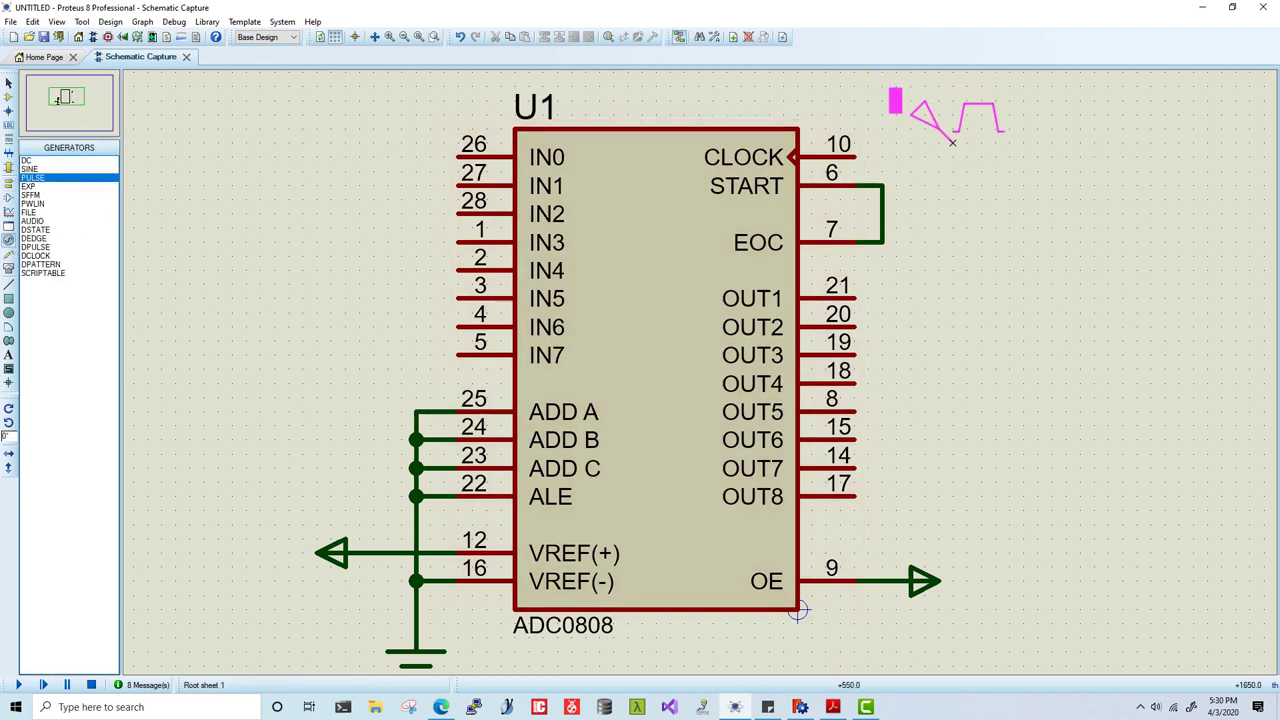
{"action": "left_click", "coordinate": [952, 142]}
{"action": "right_click", "coordinate": [892, 94]}
{"action": "left_click", "coordinate": [975, 219]}
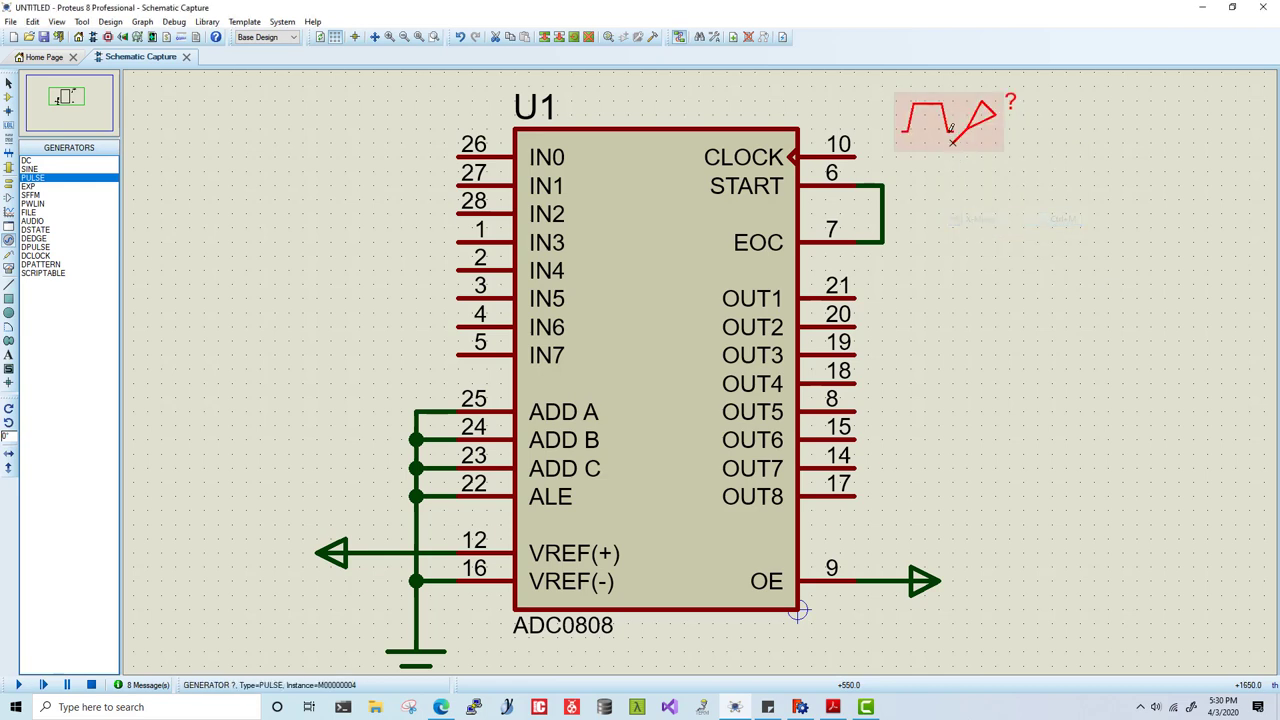
{"action": "left_click_drag", "start_coordinate": [952, 128], "coordinate": [954, 143]}
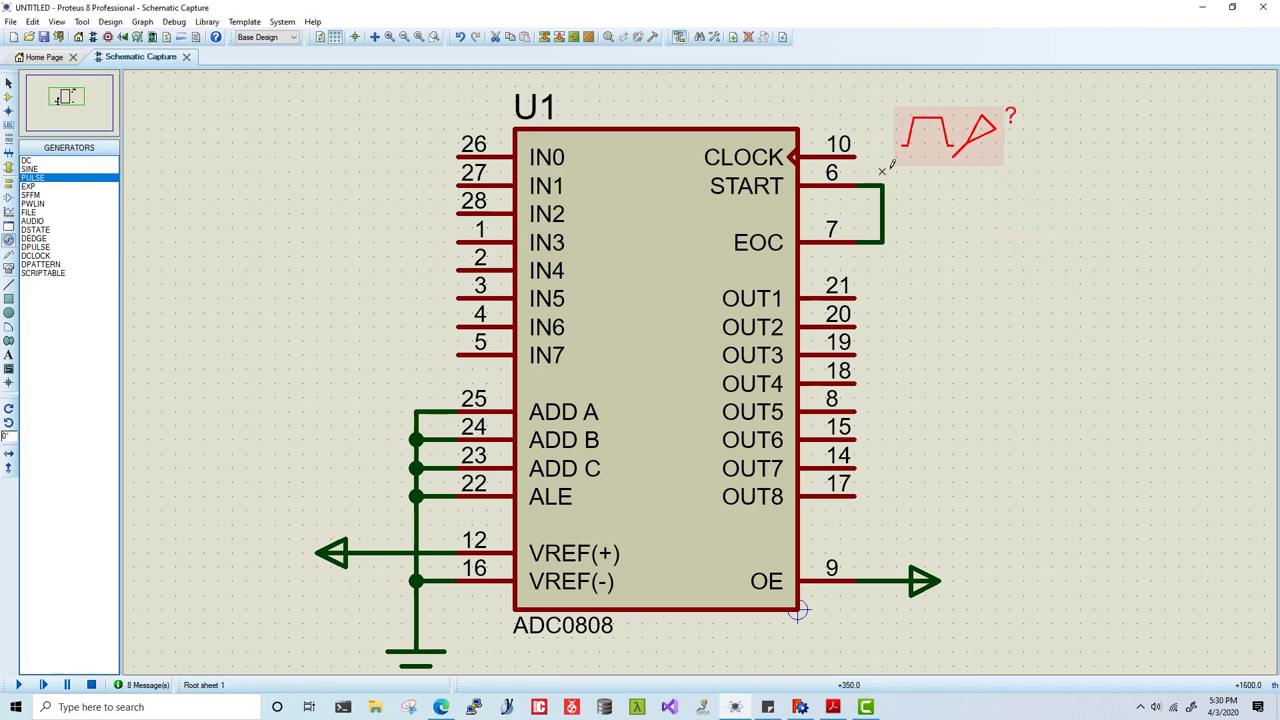
{"action": "left_click", "coordinate": [954, 155]}
{"action": "left_click", "coordinate": [853, 157]}
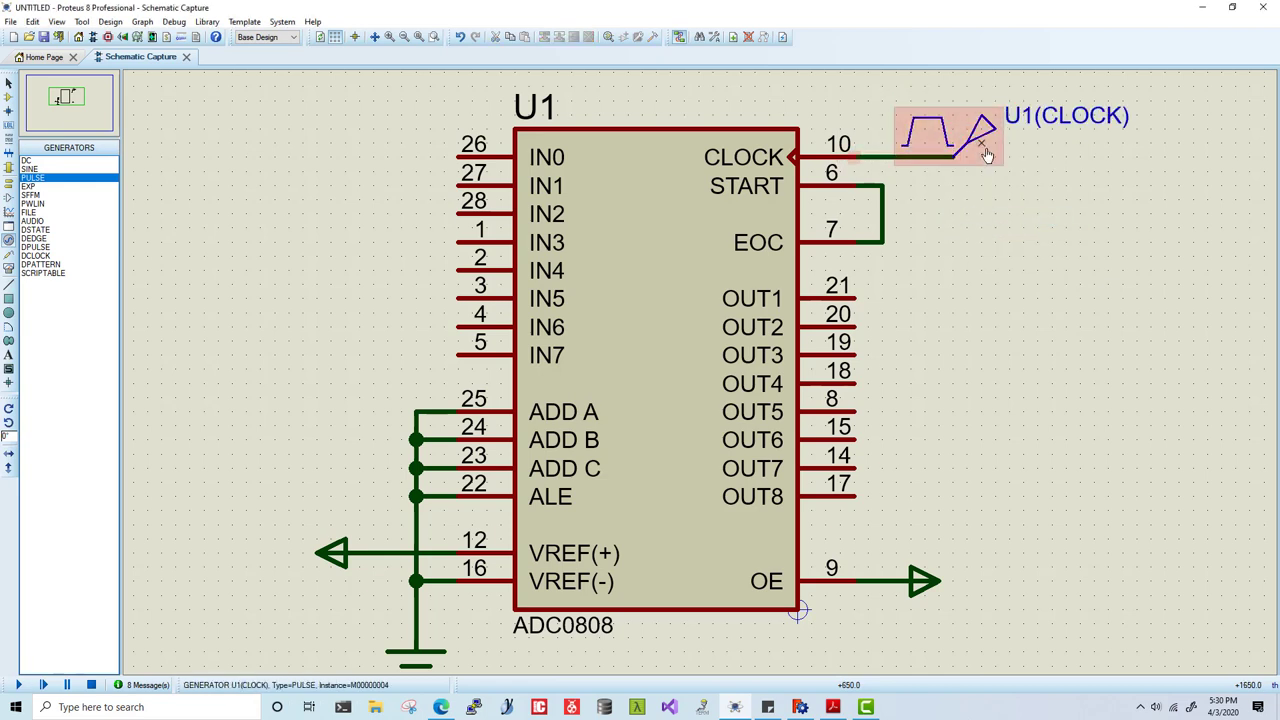
Set the pulse generator's frequency to 100 Hz.
{"action": "double_click", "coordinate": [982, 143]}
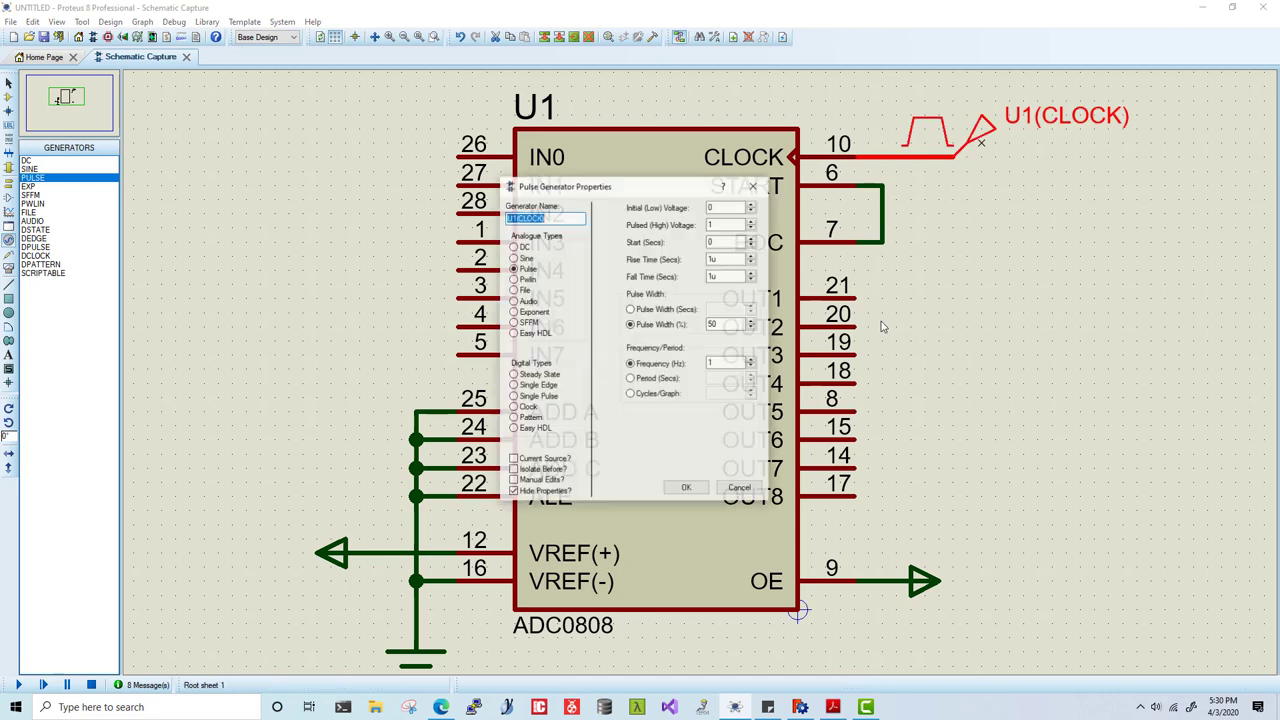
{"action": "double_click", "coordinate": [711, 365]}
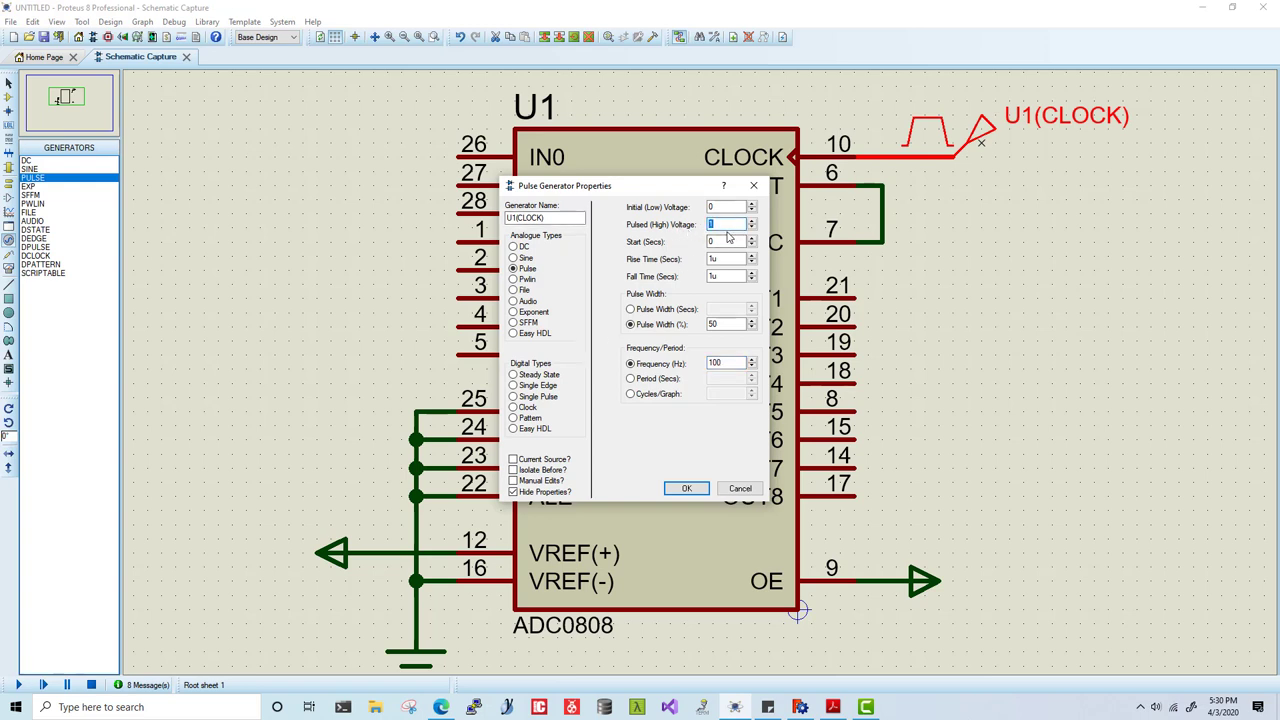
{"action": "left_click", "coordinate": [686, 488]}
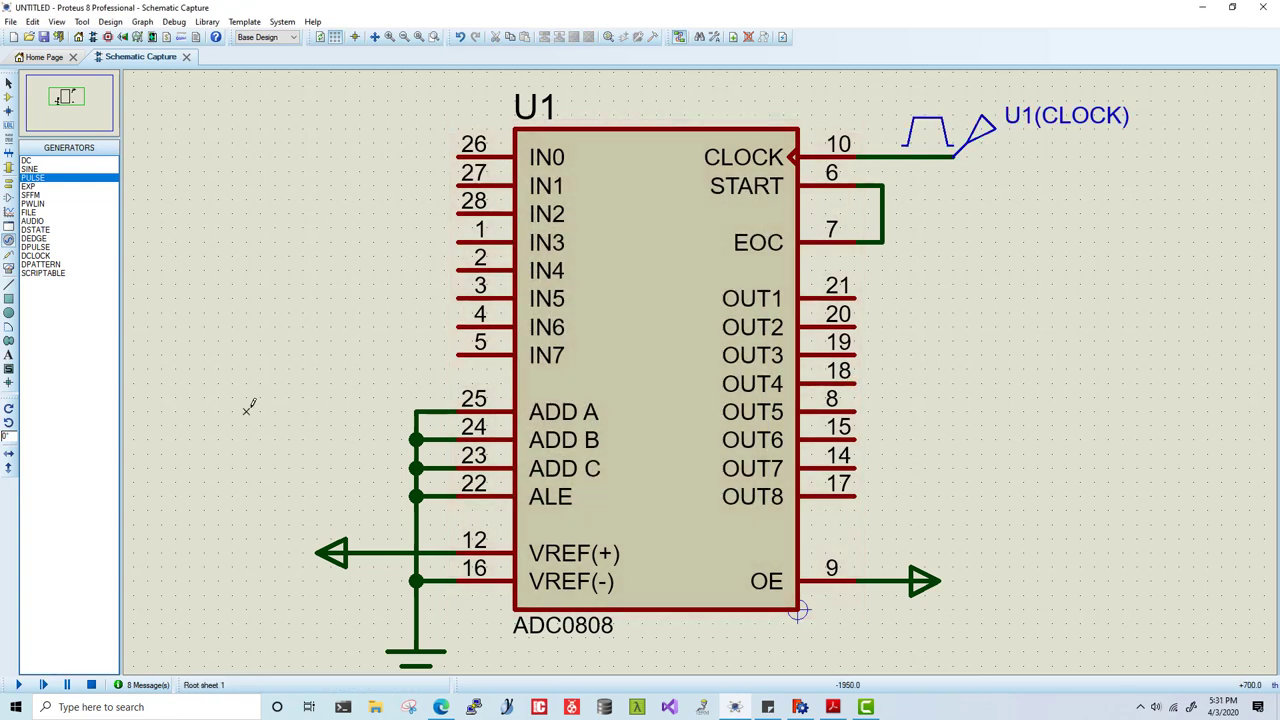
Place a DC generator left of U1, wire it to IN0 pin 26, and set 2.5 V.
{"action": "left_click", "coordinate": [27, 161]}
{"action": "left_click", "coordinate": [373, 155]}
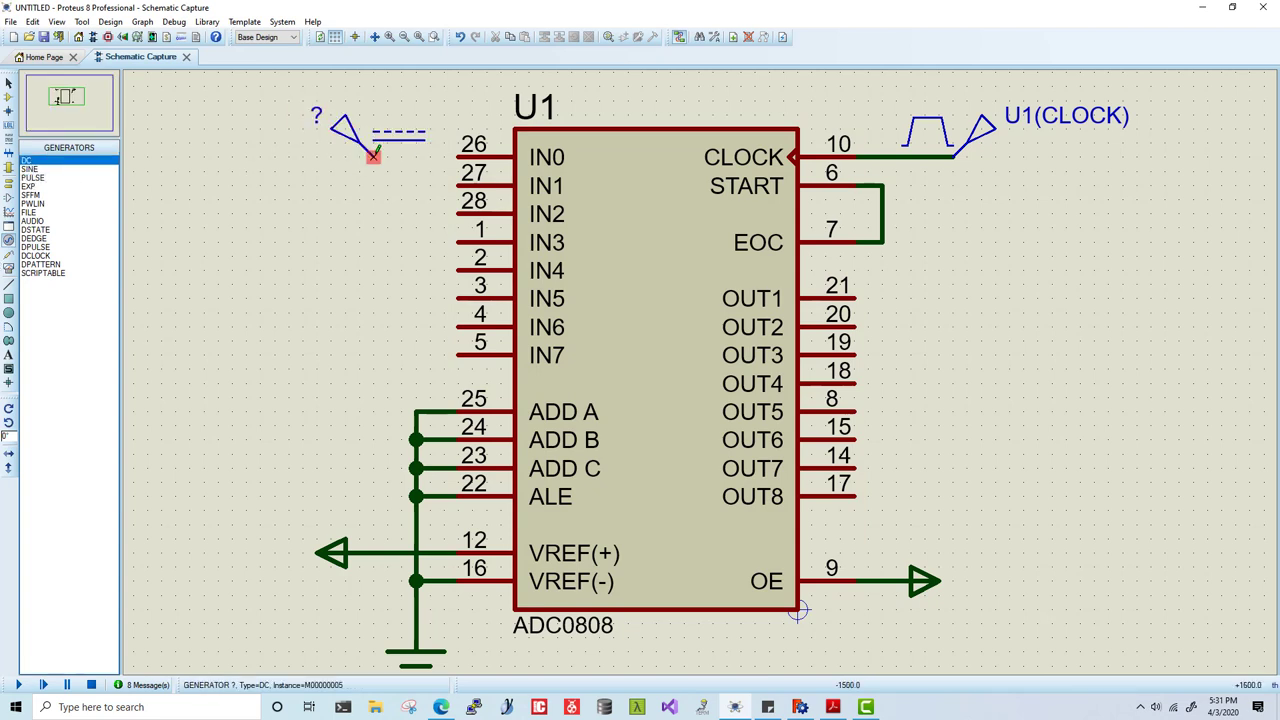
{"action": "left_click", "coordinate": [373, 155]}
{"action": "left_click", "coordinate": [456, 157]}
{"action": "double_click", "coordinate": [345, 132]}
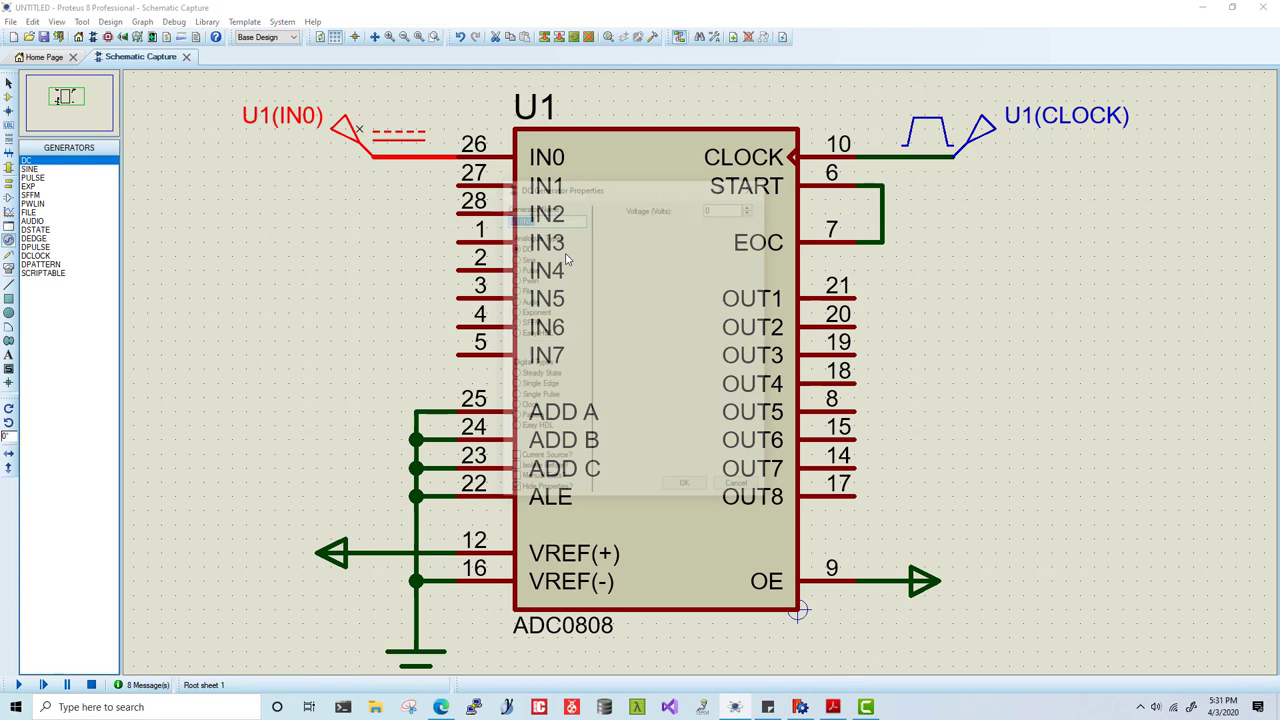
{"action": "double_click", "coordinate": [719, 207]}
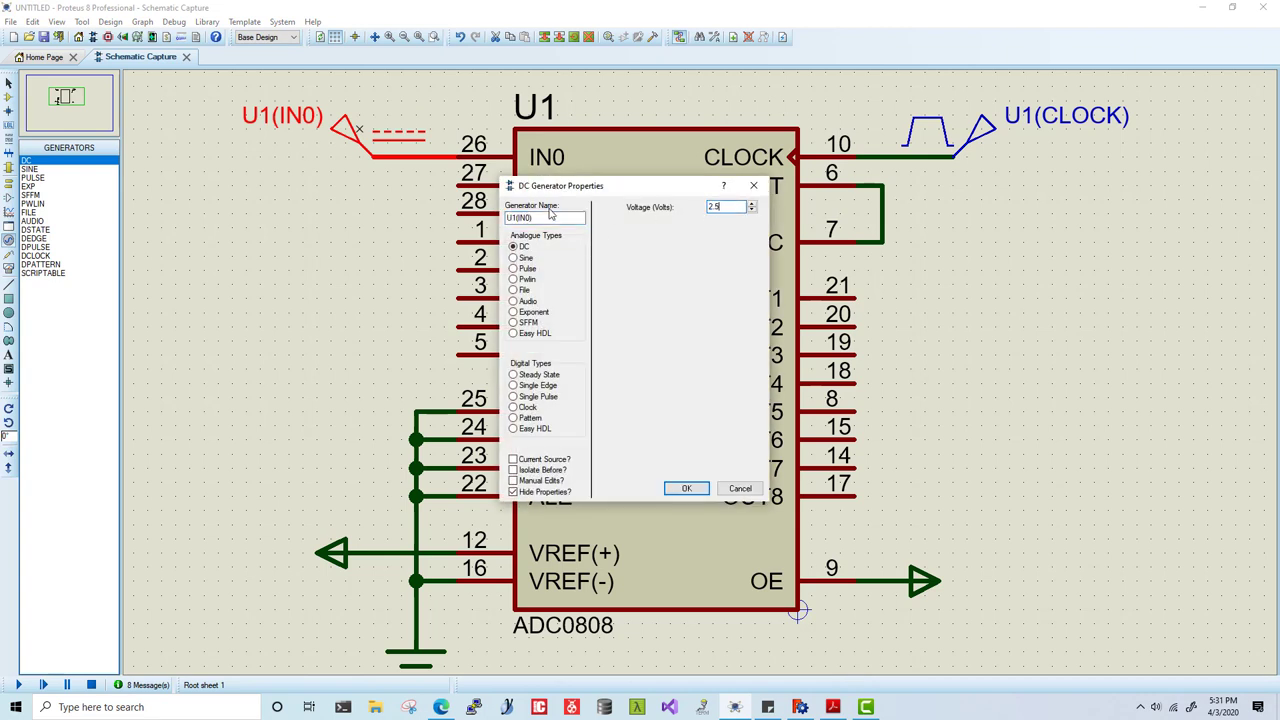
{"action": "key", "text": "Return"}
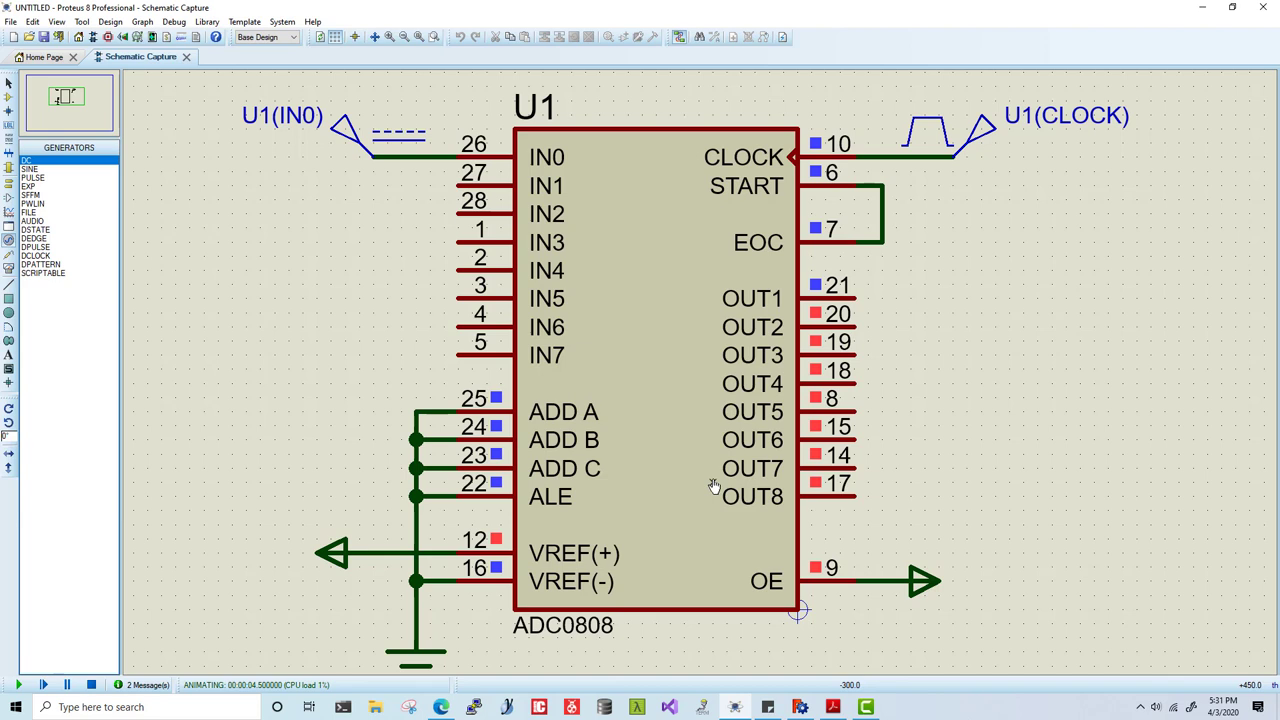
Stop the simulation and launch Calculator from the Run prompt.
{"action": "left_click", "coordinate": [91, 686]}
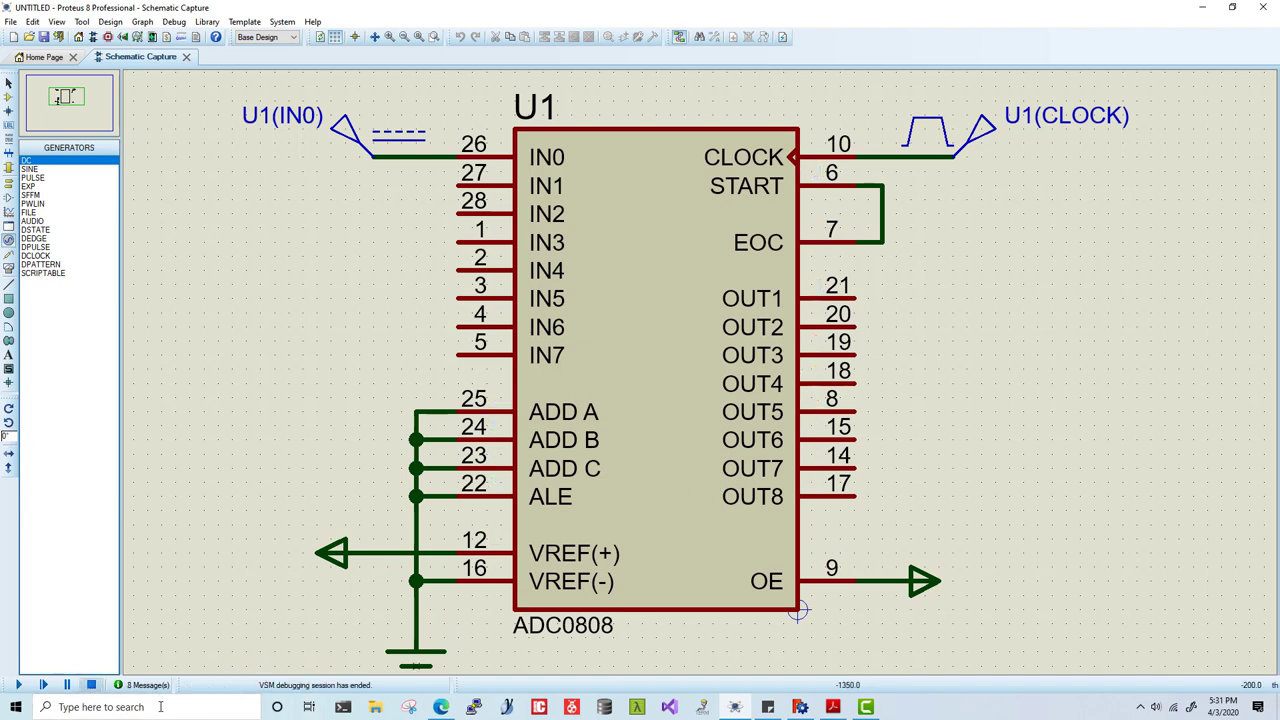
{"action": "key", "text": "super+r"}
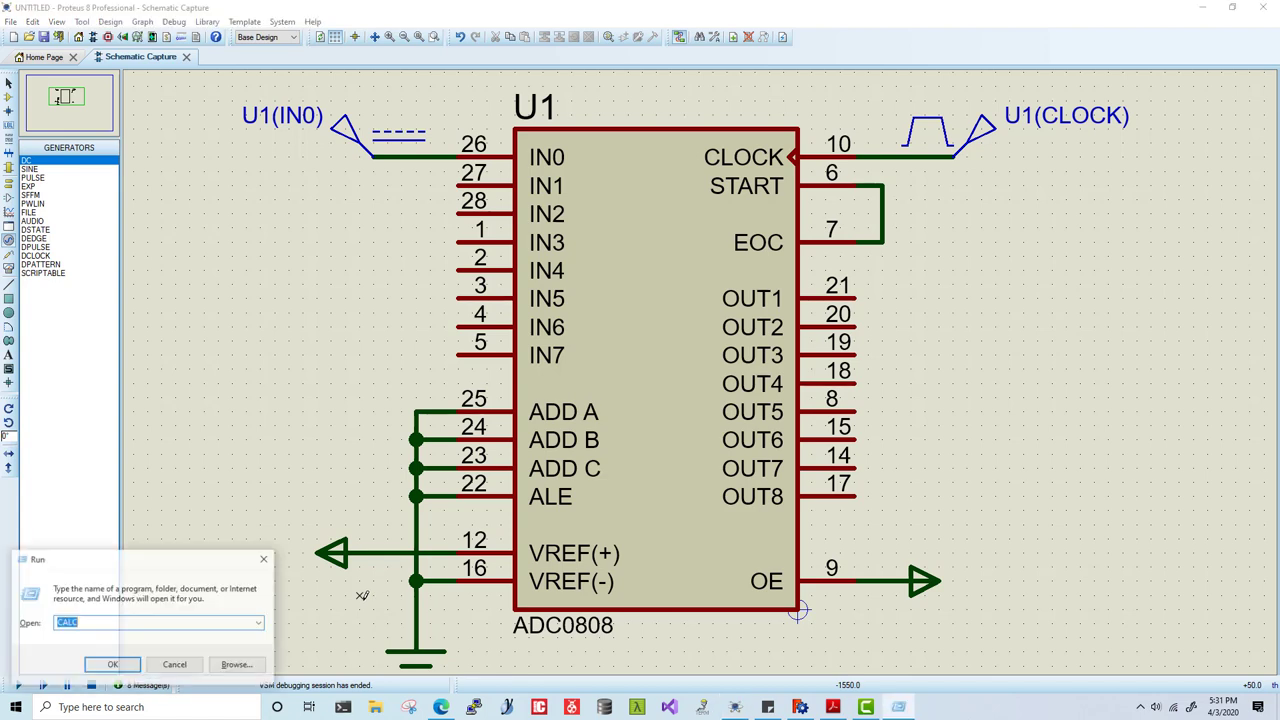
{"action": "key", "text": "Return"}
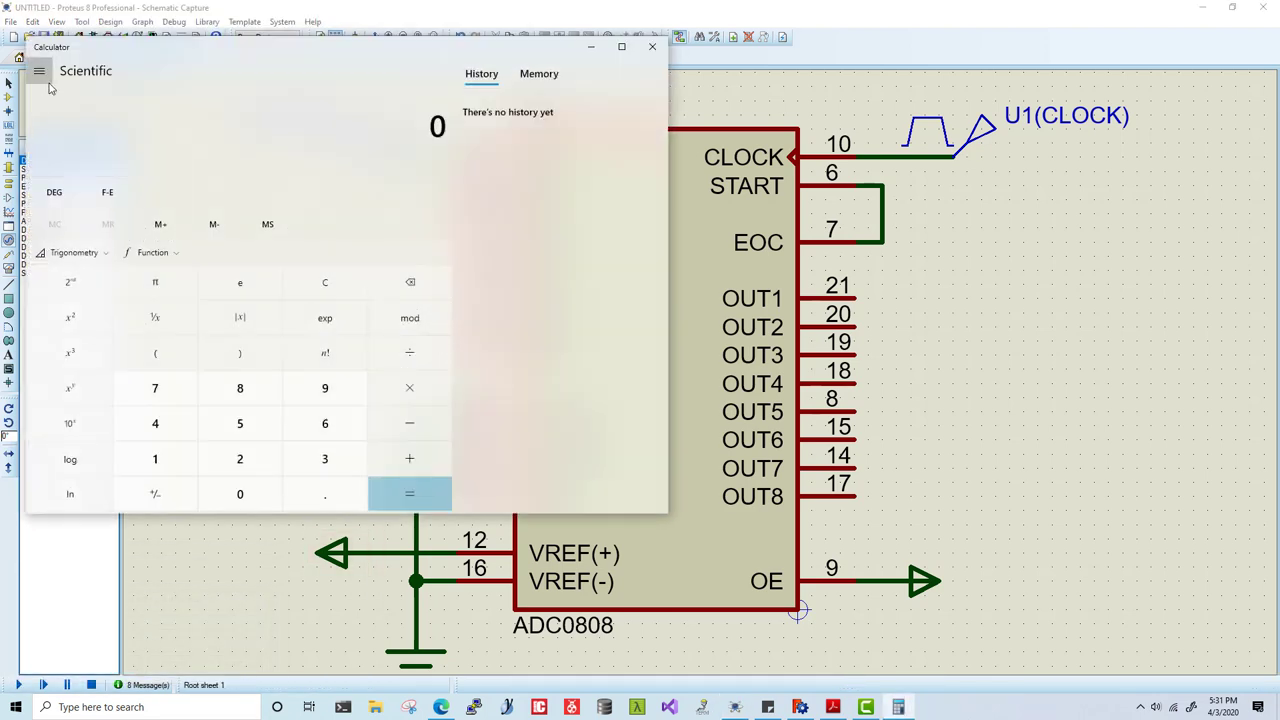
In Programmer BIN mode enter 0111 1111 to read decimal 127, then minimize Calculator.
{"action": "left_click", "coordinate": [39, 70]}
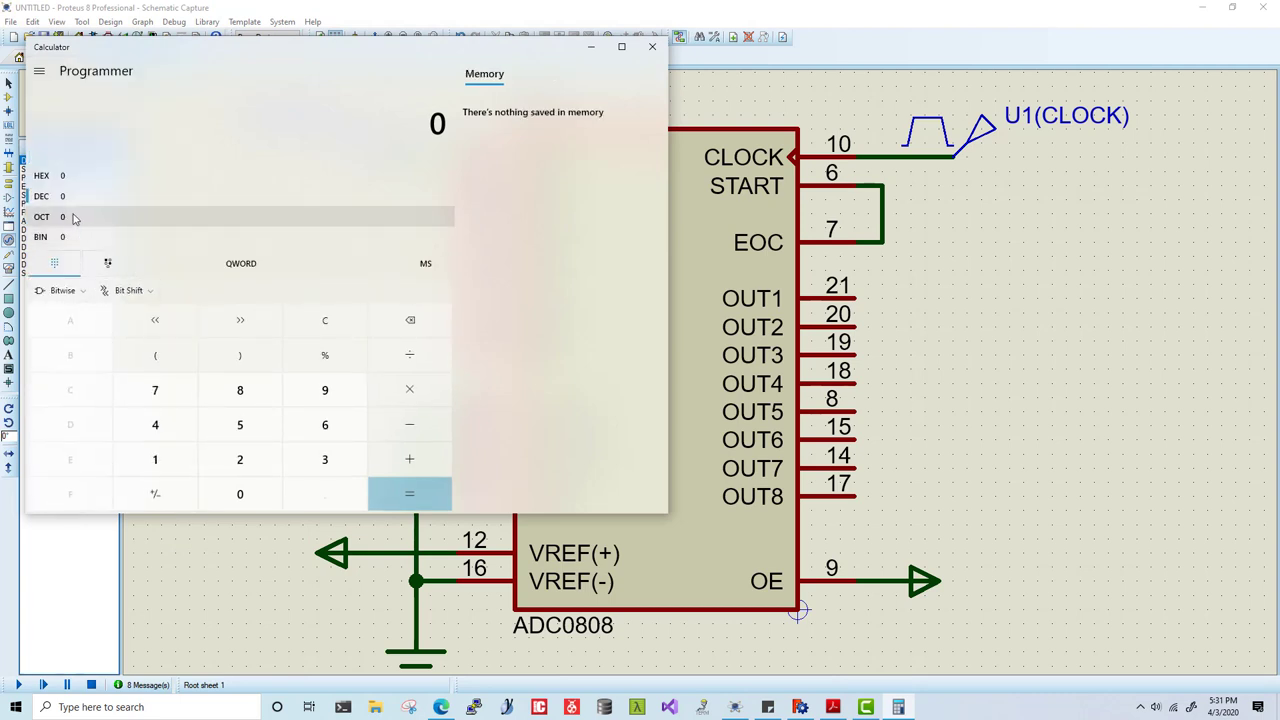
{"action": "left_click", "coordinate": [45, 237]}
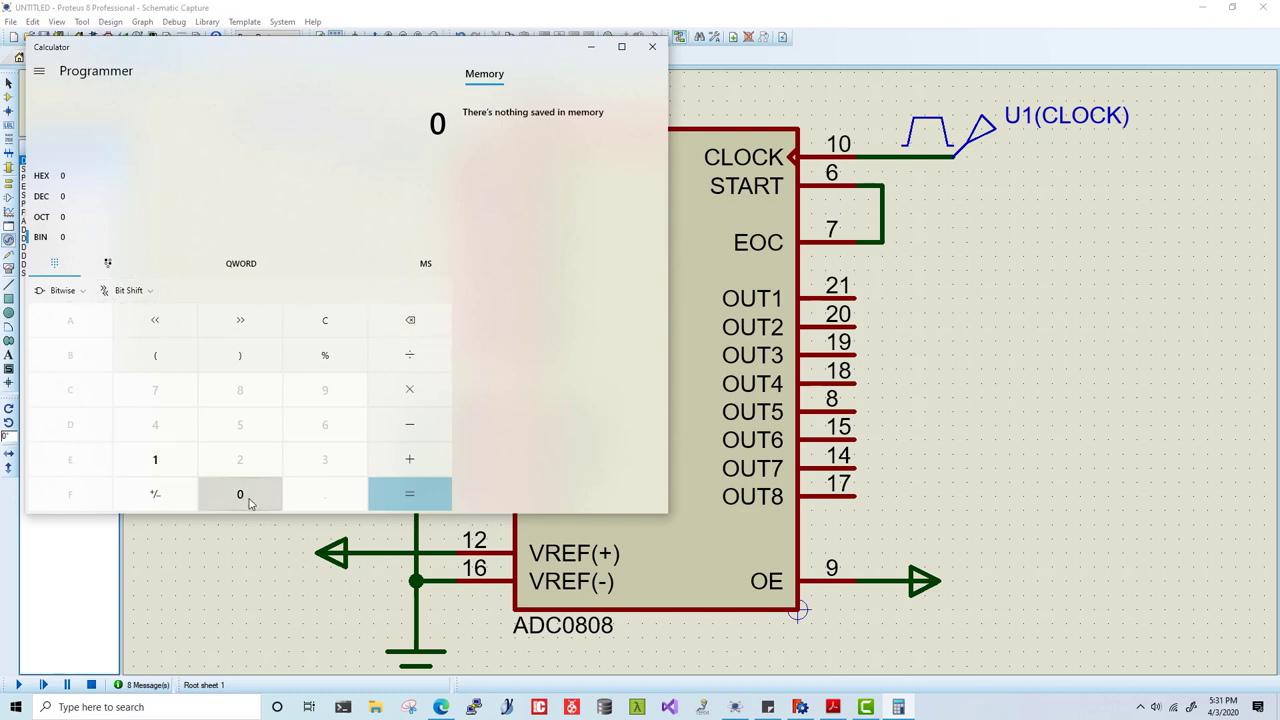
{"action": "key", "text": "1"}
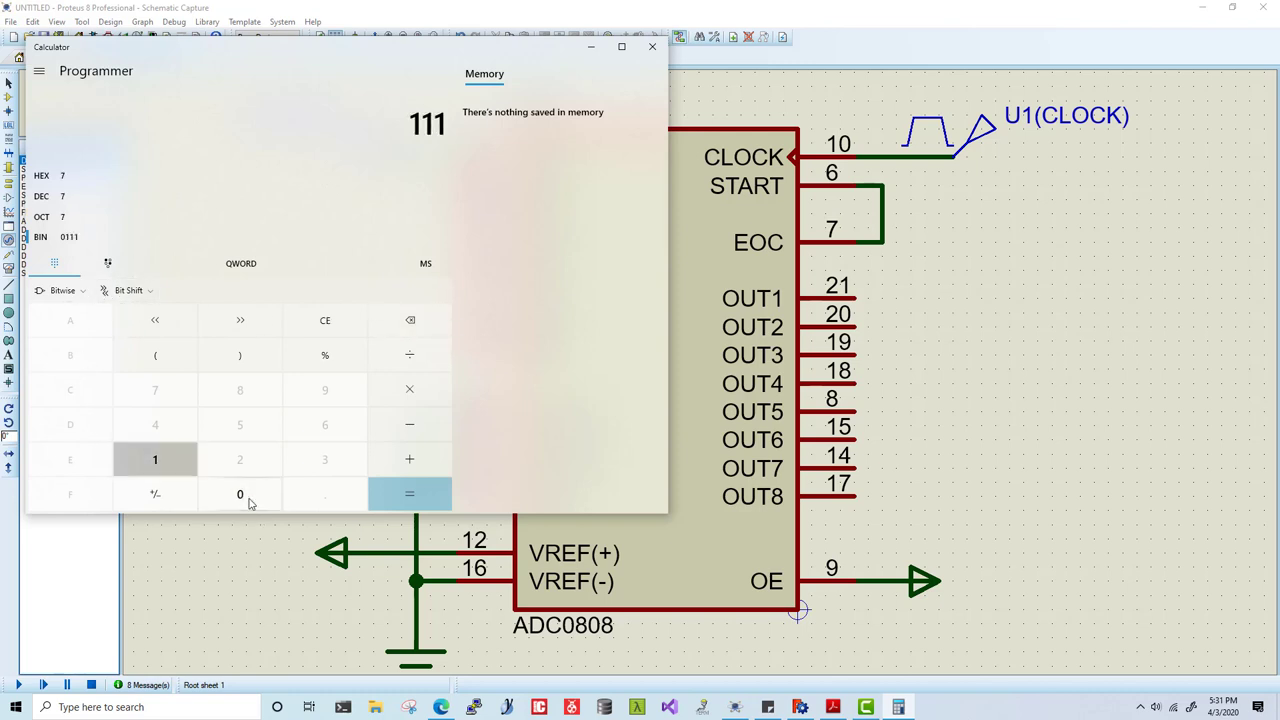
{"action": "key", "text": "1"}
{"action": "key", "text": "1"}
{"action": "key", "text": "1"}
{"action": "key", "text": "1"}
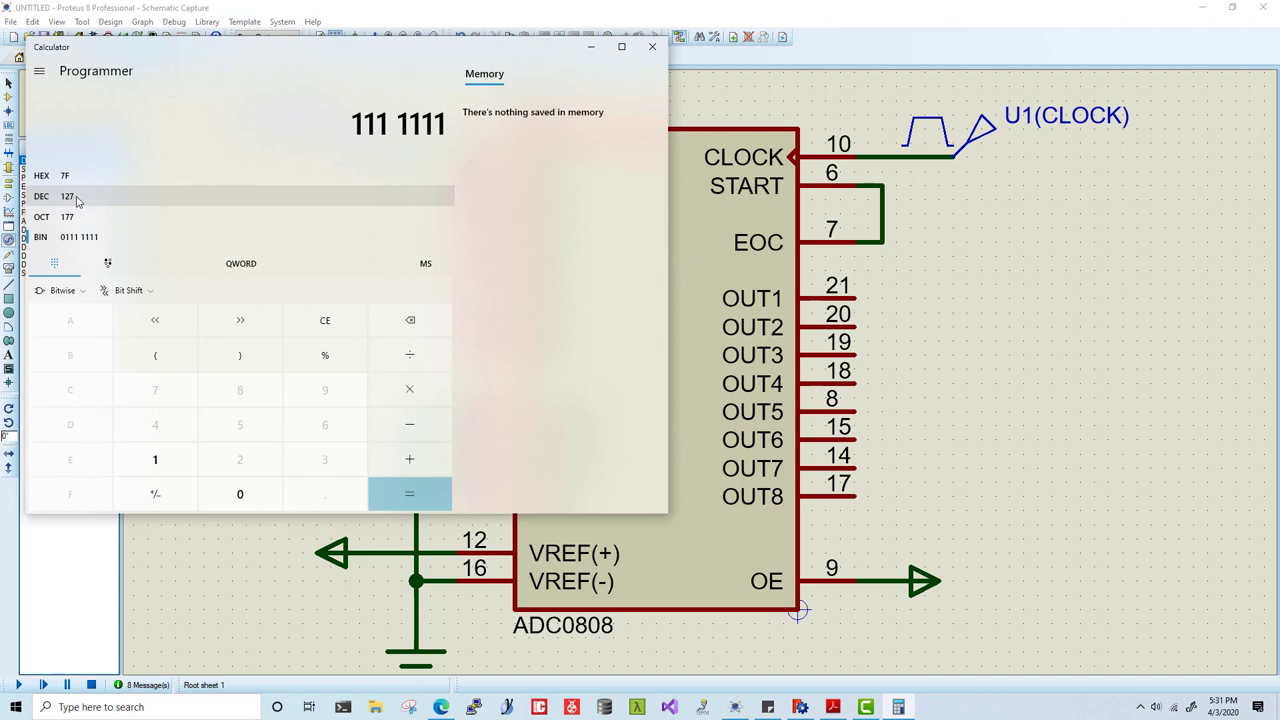
{"action": "left_click", "coordinate": [590, 47]}
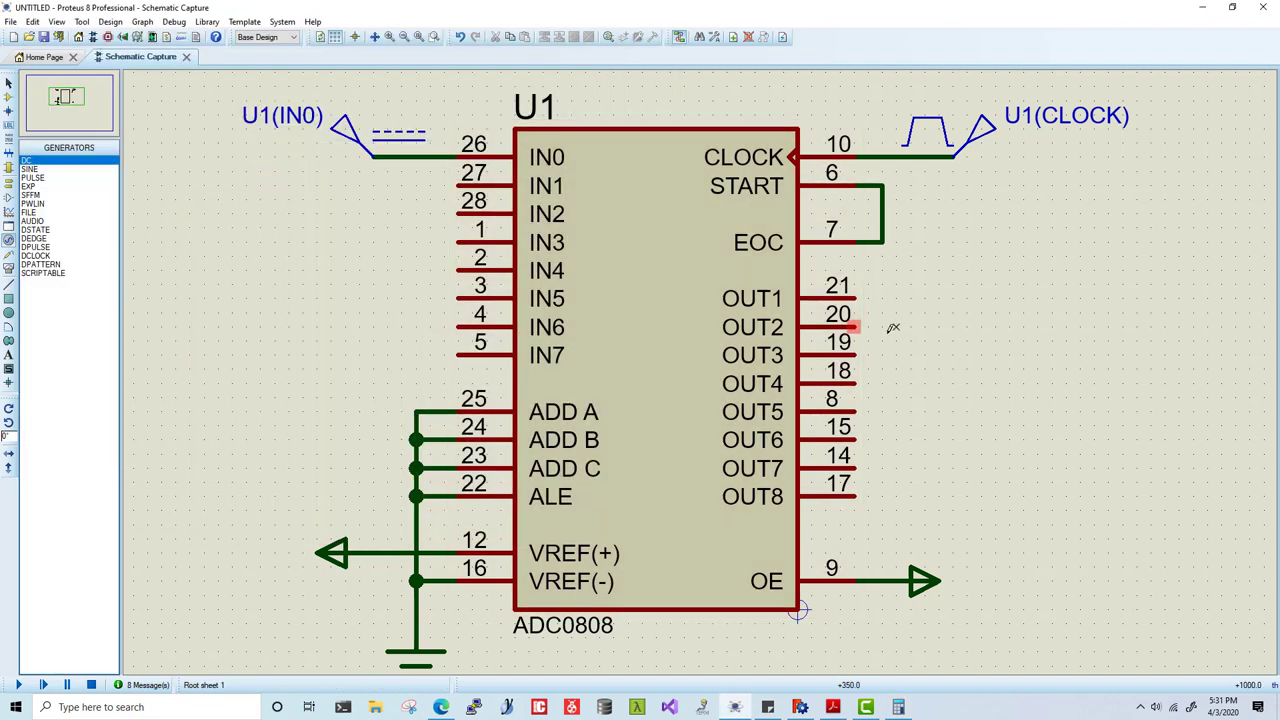
Replace the DC generator with an LM35 (U2), wiring its VOUT pin to IN0 pin 26.
{"action": "key", "text": "Delete"}
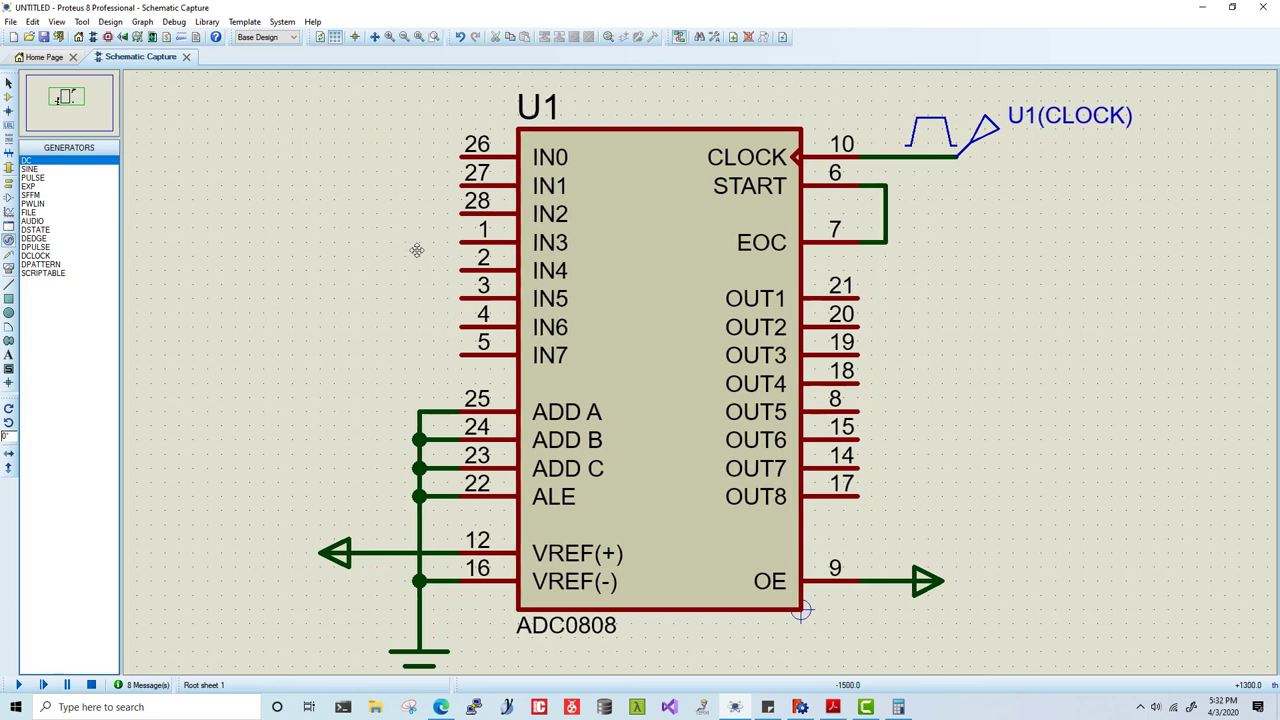
{"action": "left_click", "coordinate": [8, 97]}
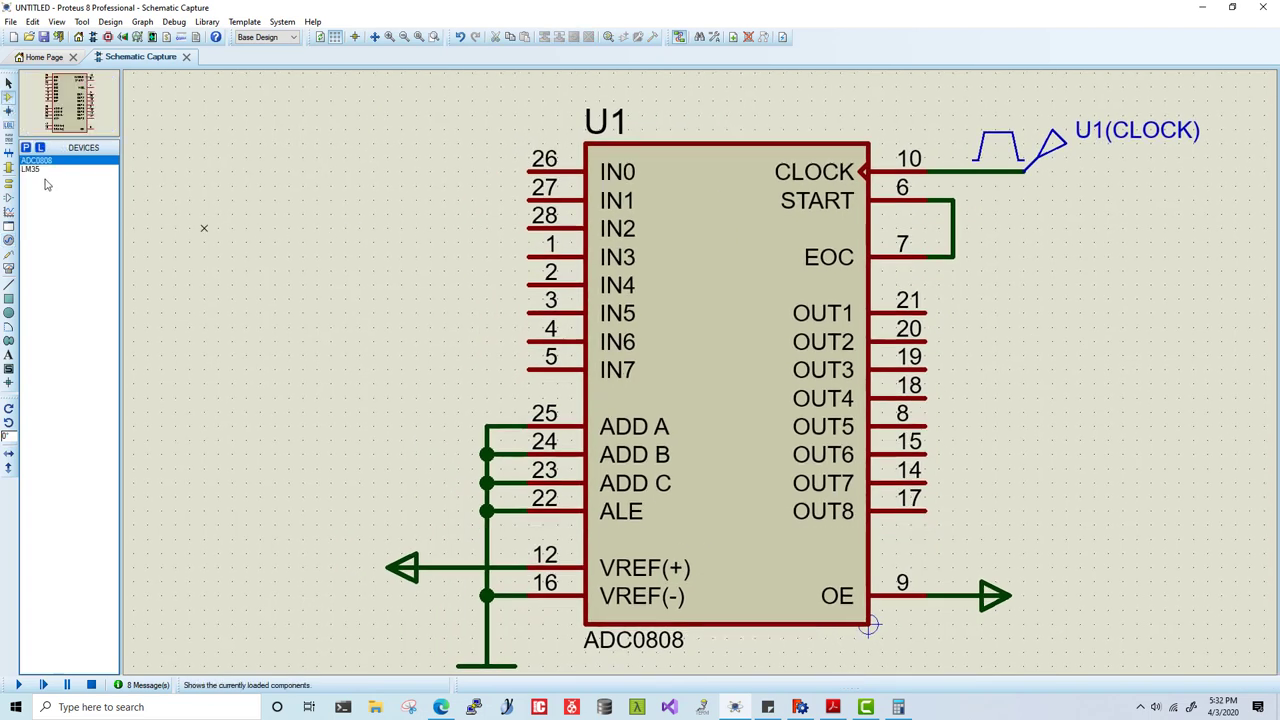
{"action": "left_click", "coordinate": [30, 168]}
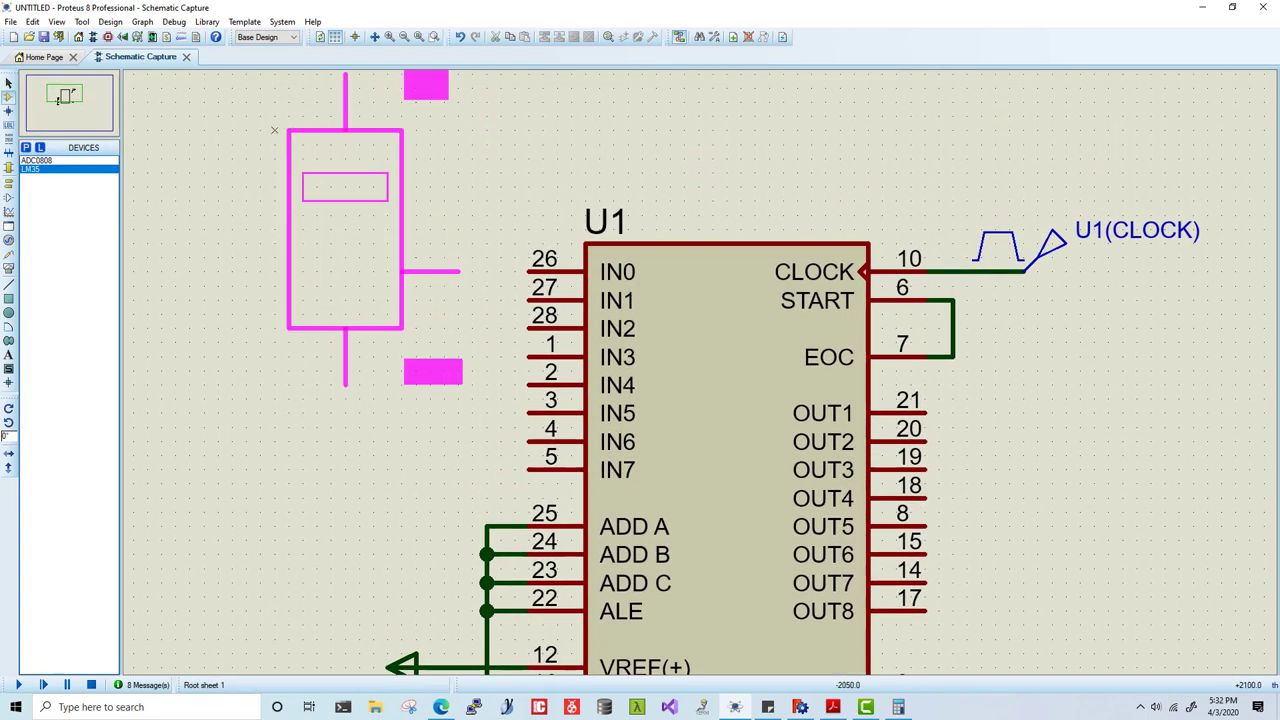
{"action": "left_click", "coordinate": [260, 228]}
{"action": "left_click_drag", "start_coordinate": [493, 182], "coordinate": [604, 226]}
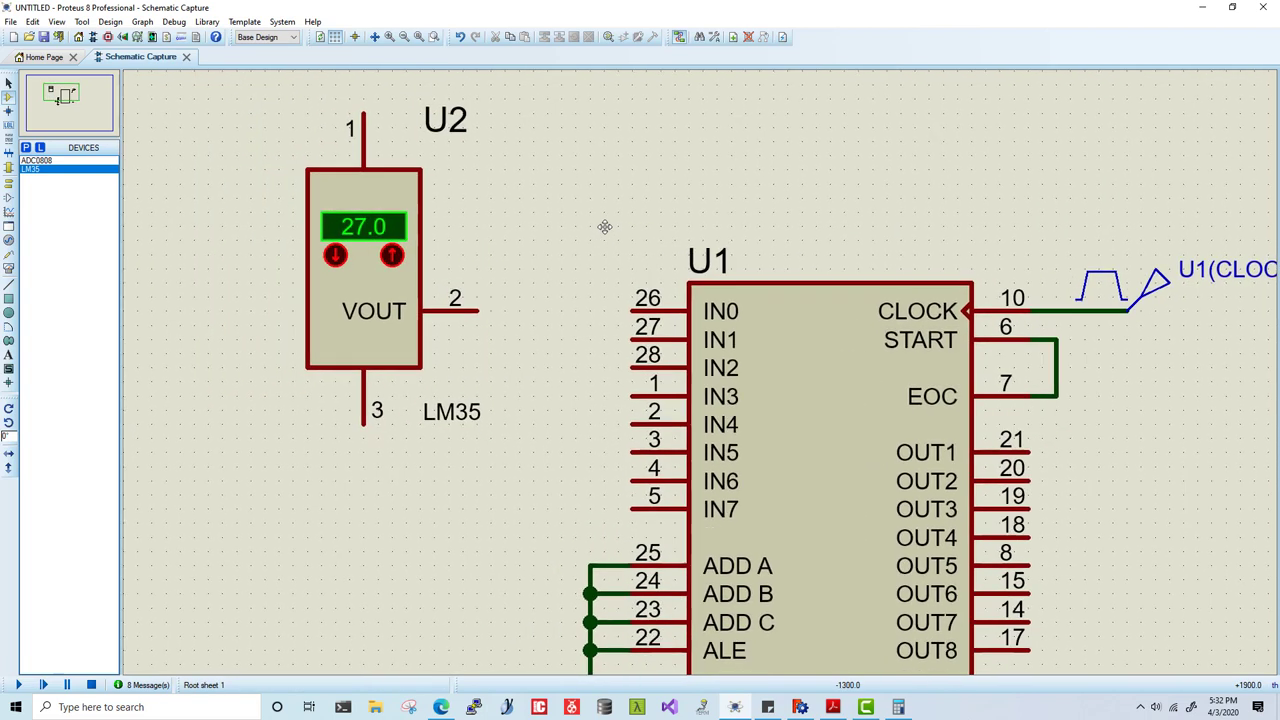
{"action": "left_click", "coordinate": [481, 311]}
{"action": "left_click", "coordinate": [633, 311]}
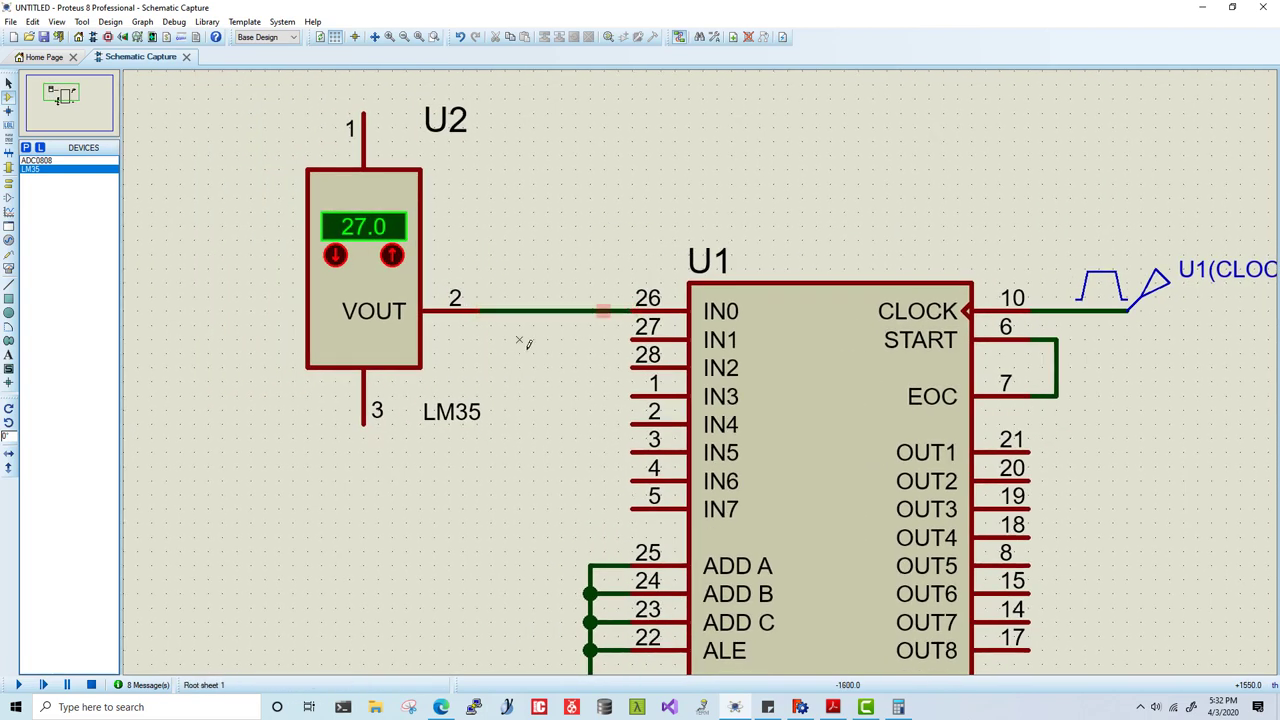
{"action": "left_click_drag", "start_coordinate": [523, 343], "coordinate": [566, 289]}
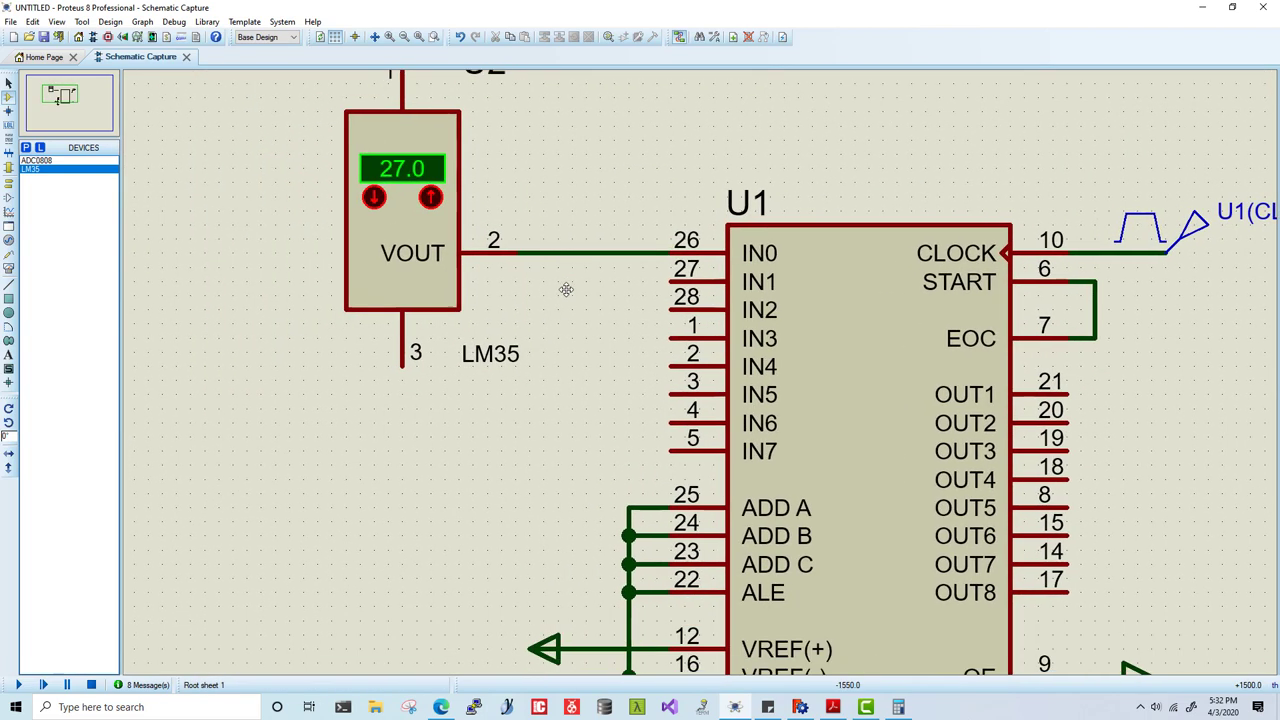
Ground LM35 pin 3 and add a power terminal on pin 1.
{"action": "left_click", "coordinate": [8, 182]}
{"action": "left_click", "coordinate": [45, 203]}
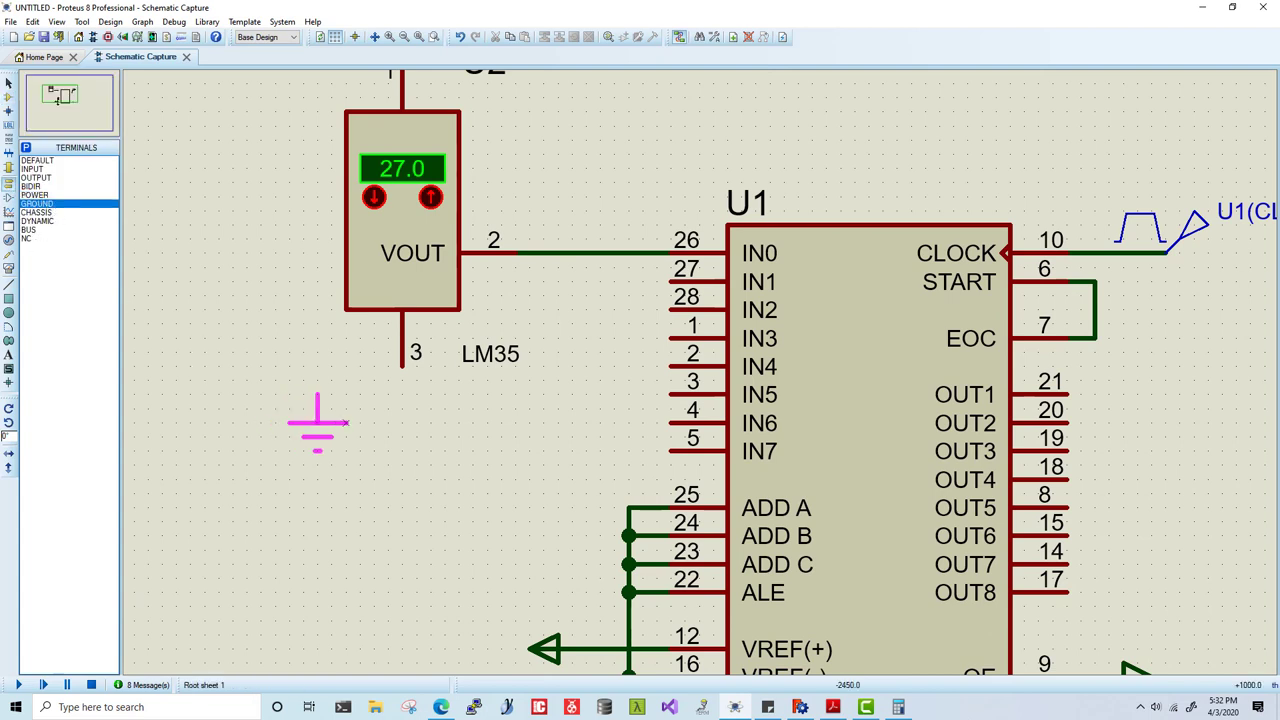
{"action": "left_click", "coordinate": [400, 418]}
{"action": "left_click", "coordinate": [402, 367]}
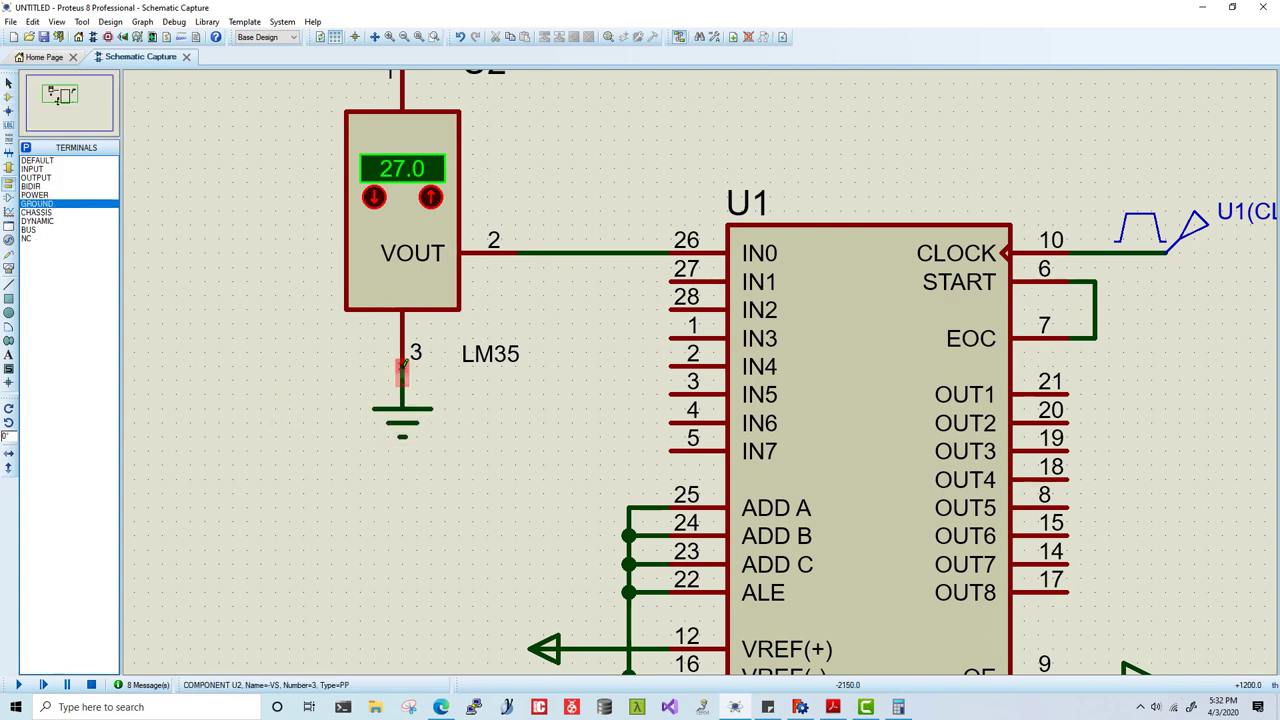
{"action": "left_click", "coordinate": [402, 381]}
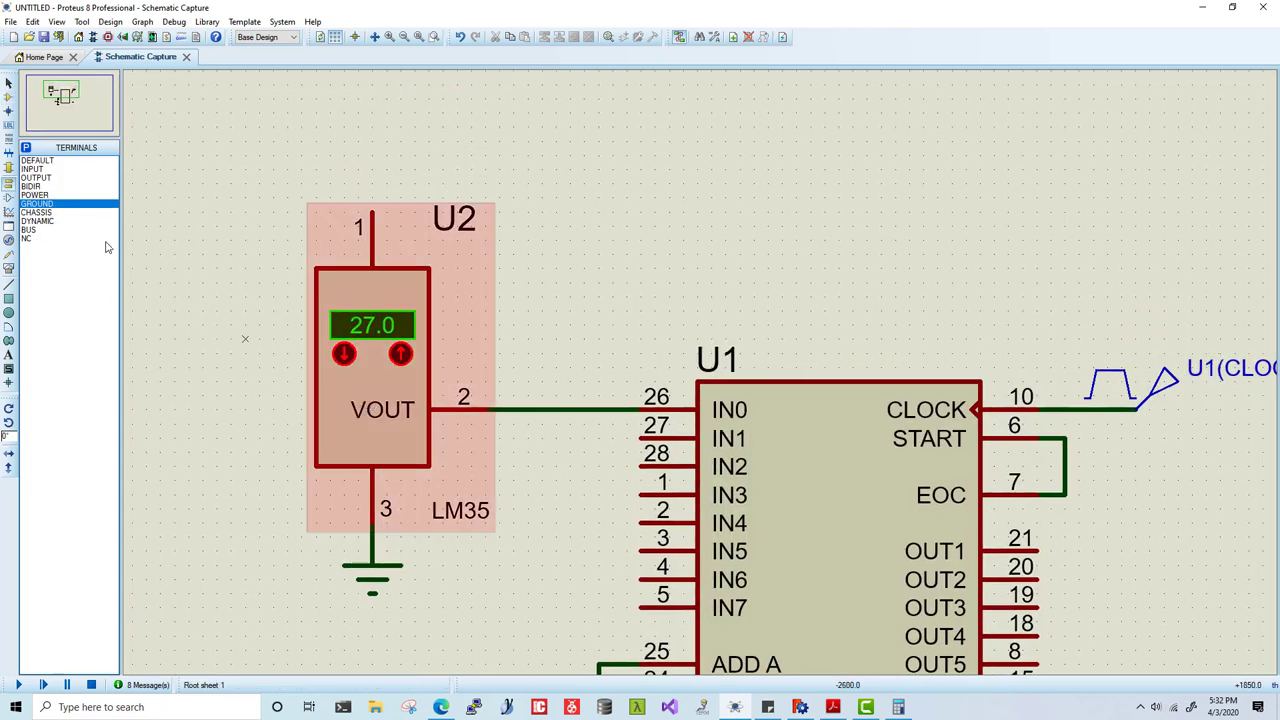
{"action": "left_click", "coordinate": [35, 195]}
{"action": "left_click", "coordinate": [372, 176]}
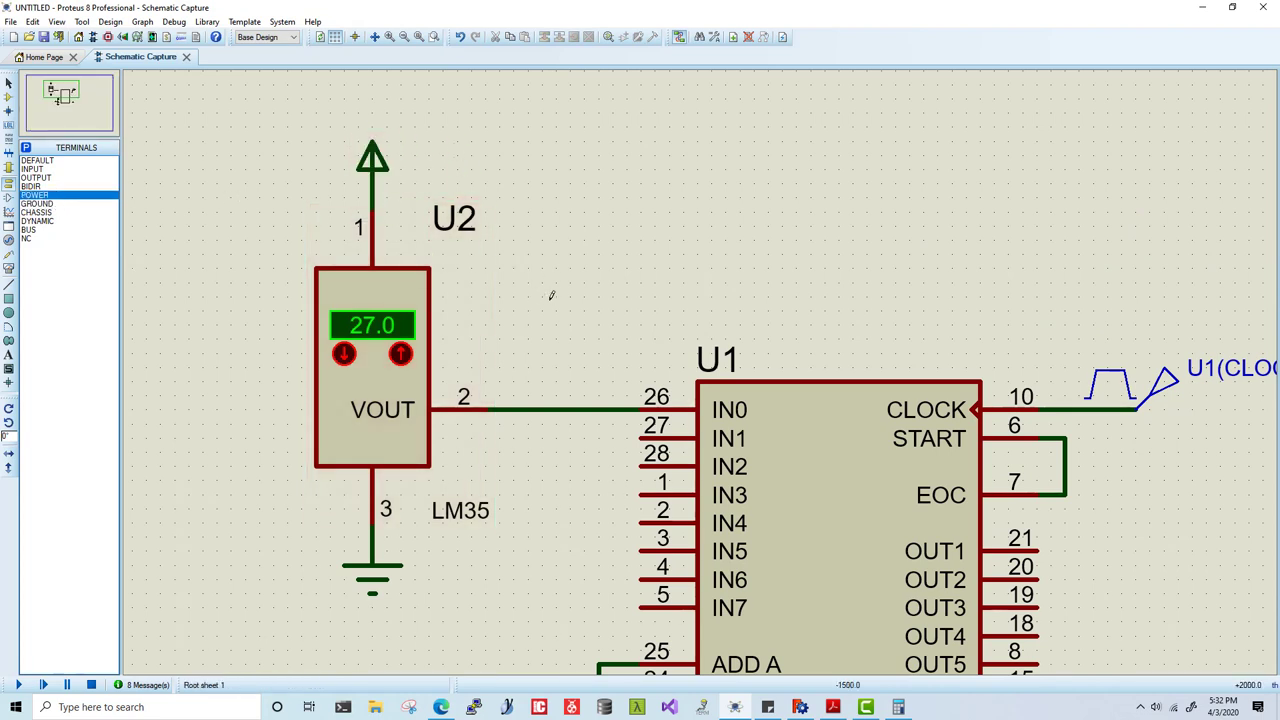
{"action": "scroll", "coordinate": [551, 295], "scroll_direction": "down", "scroll_amount": 2}
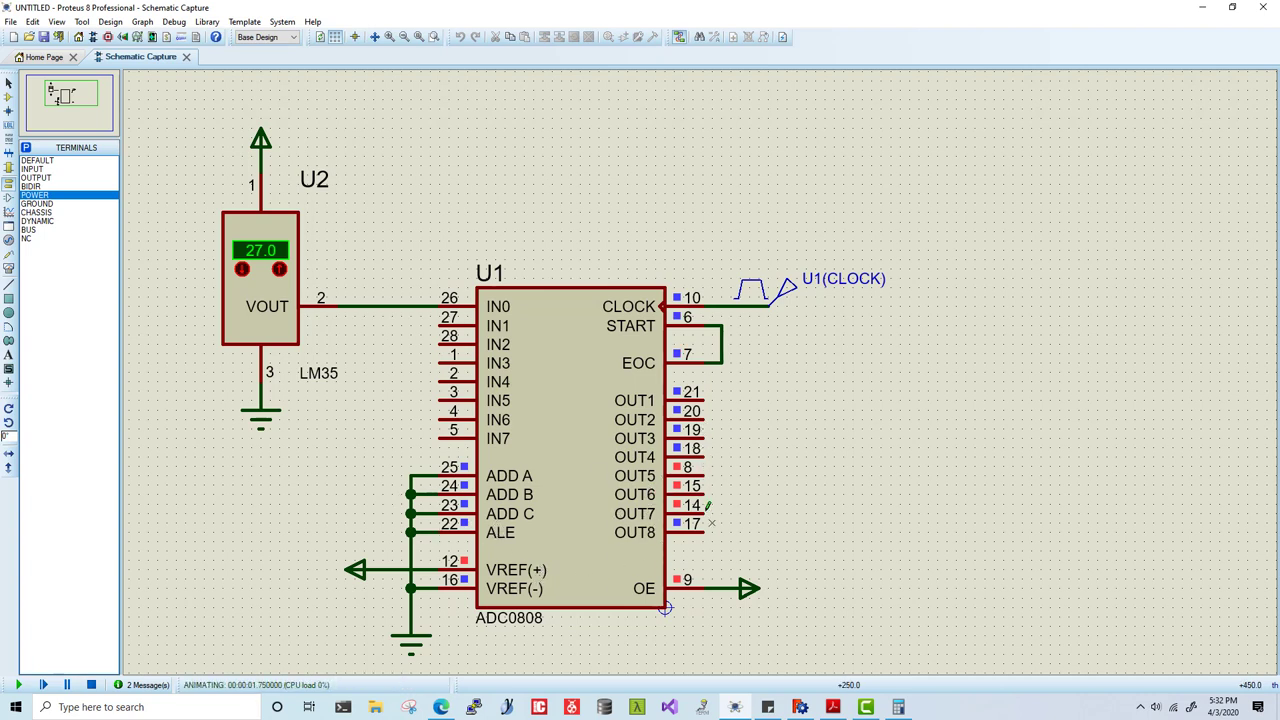
Restore Calculator, clear it, enter binary 1110 (decimal 14), then minimize it.
{"action": "left_click", "coordinate": [898, 707]}
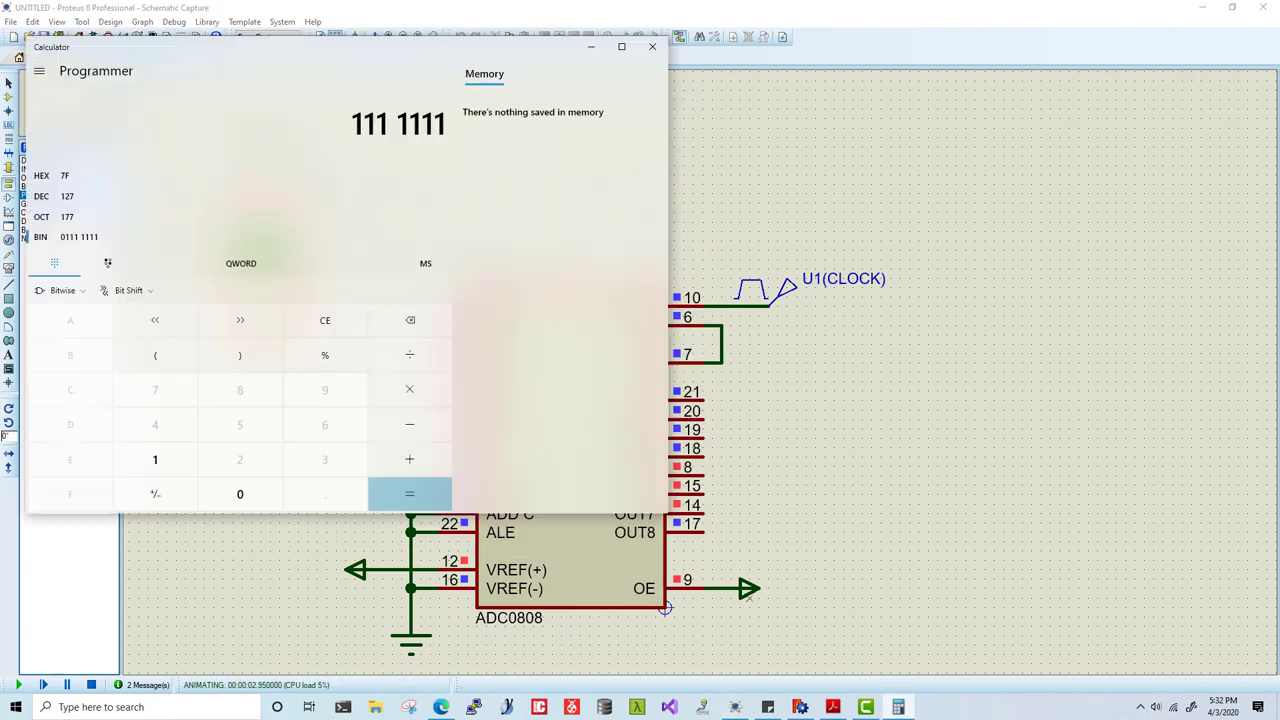
{"action": "left_click", "coordinate": [325, 320]}
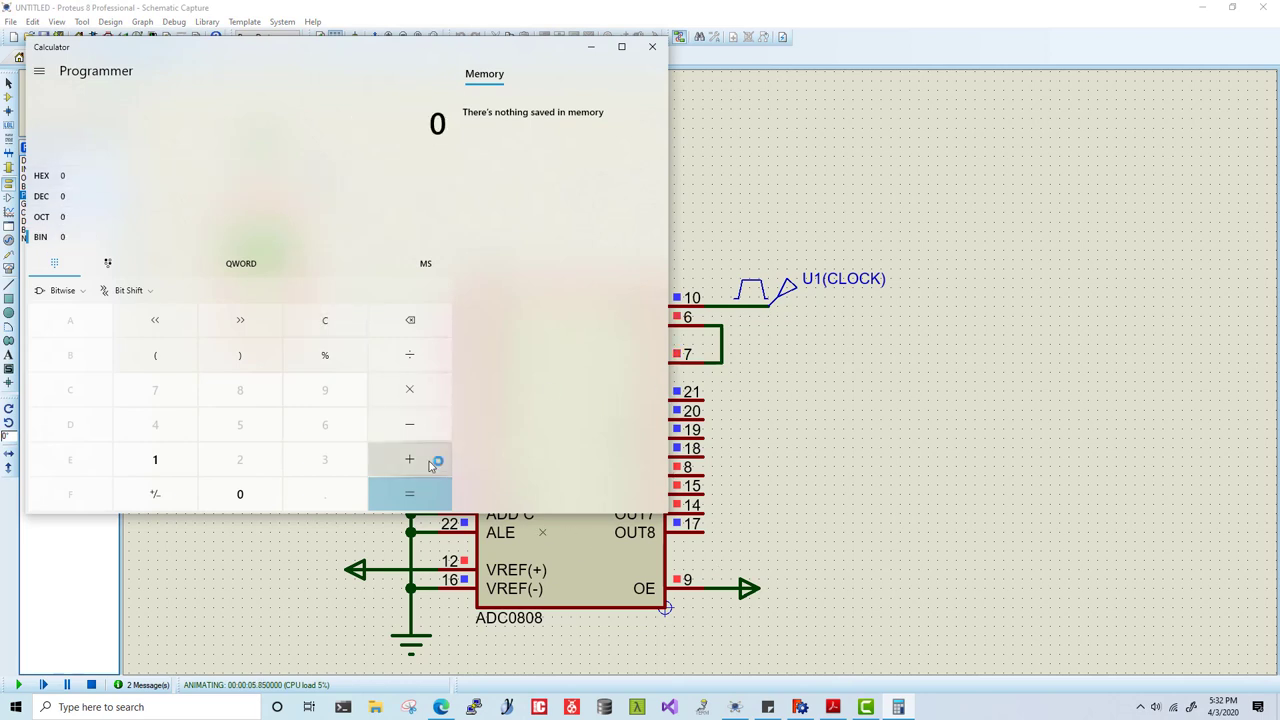
{"action": "type", "text": "1110"}
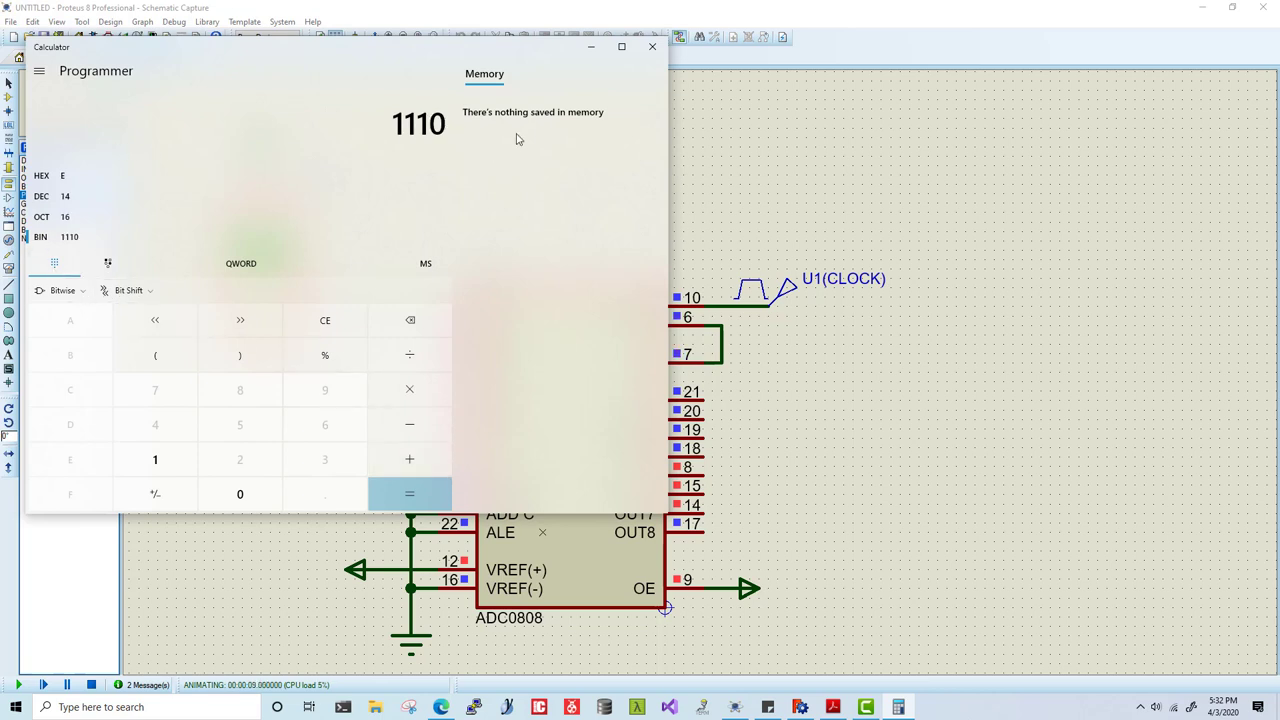
{"action": "left_click", "coordinate": [590, 47]}
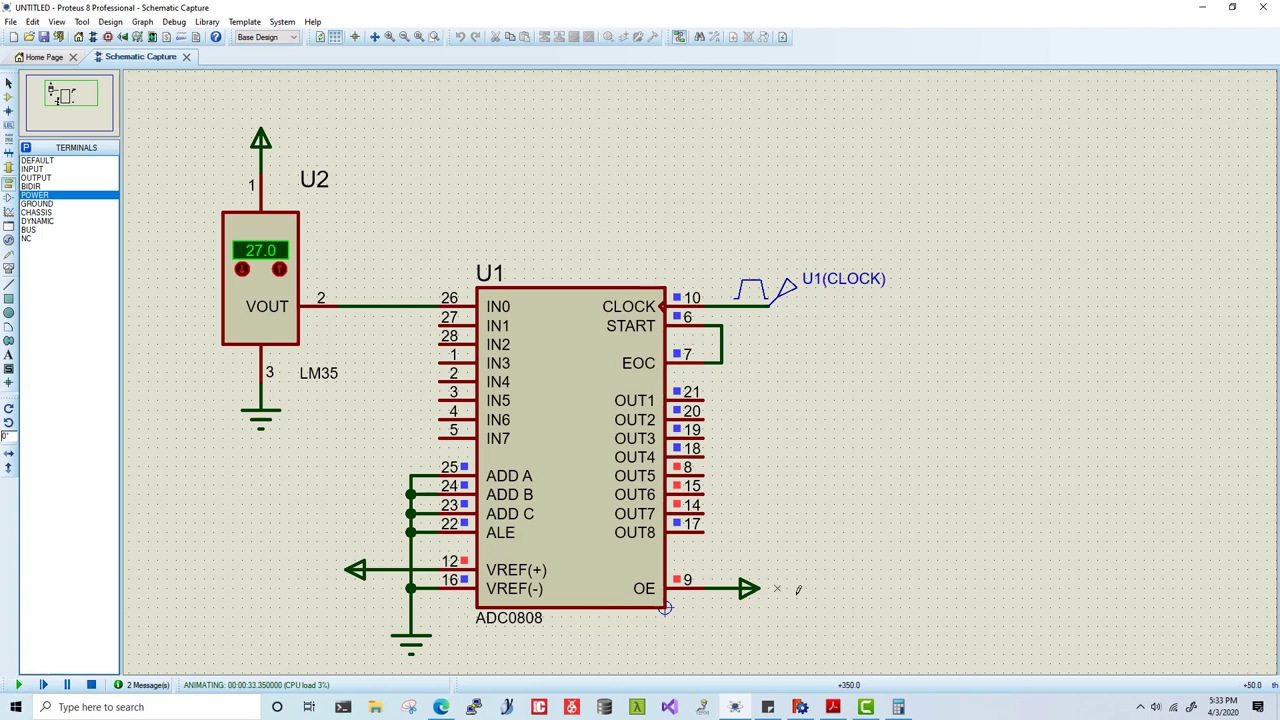
In Scientific mode evaluate 14 ÷ 256 = 0.0546875, then × 5000 = 273.4375.
{"action": "left_click", "coordinate": [898, 707]}
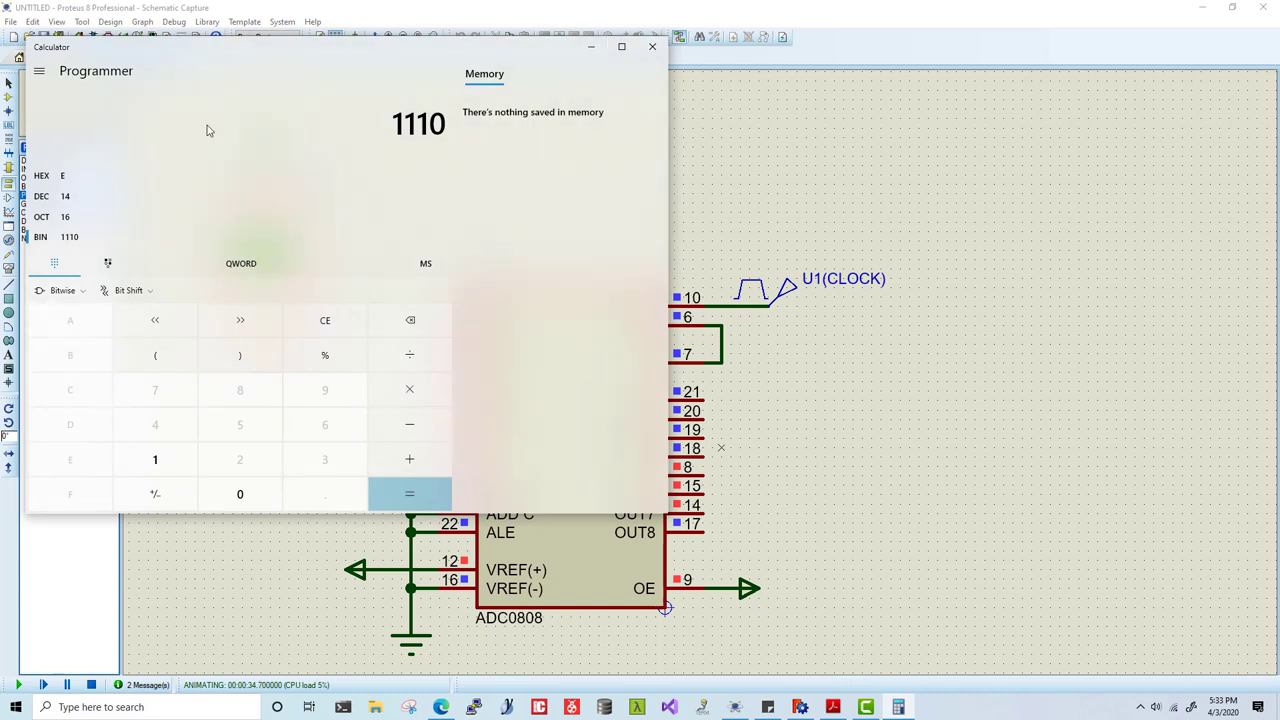
{"action": "left_click", "coordinate": [39, 70]}
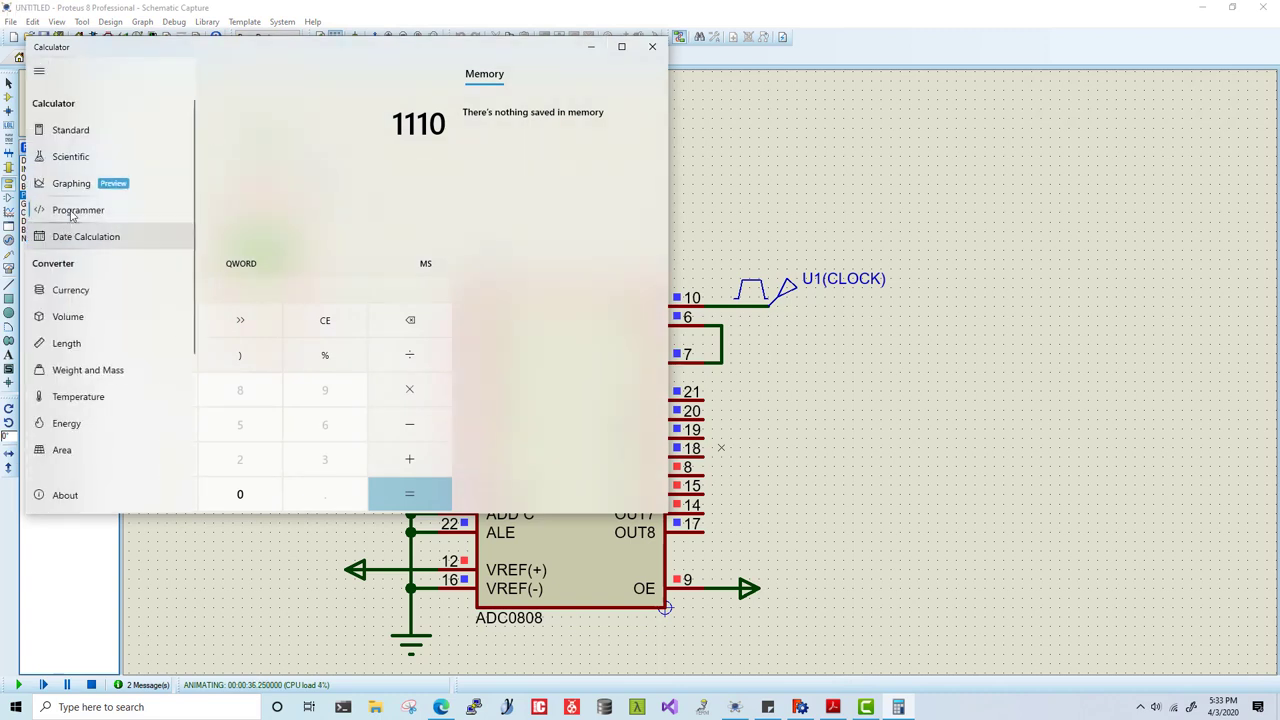
{"action": "left_click", "coordinate": [76, 158]}
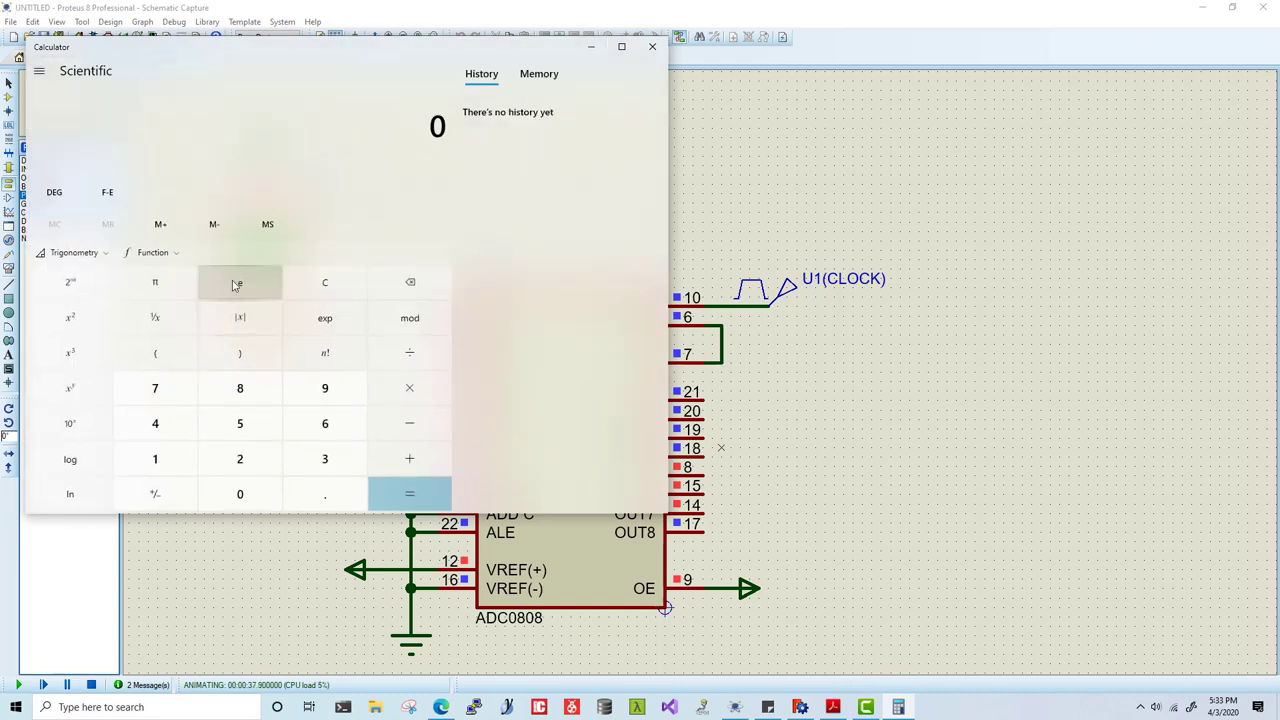
{"action": "type", "text": "14+2"}
{"action": "type", "text": "56"}
{"action": "key", "text": "Return"}
{"action": "type", "text": "*"}
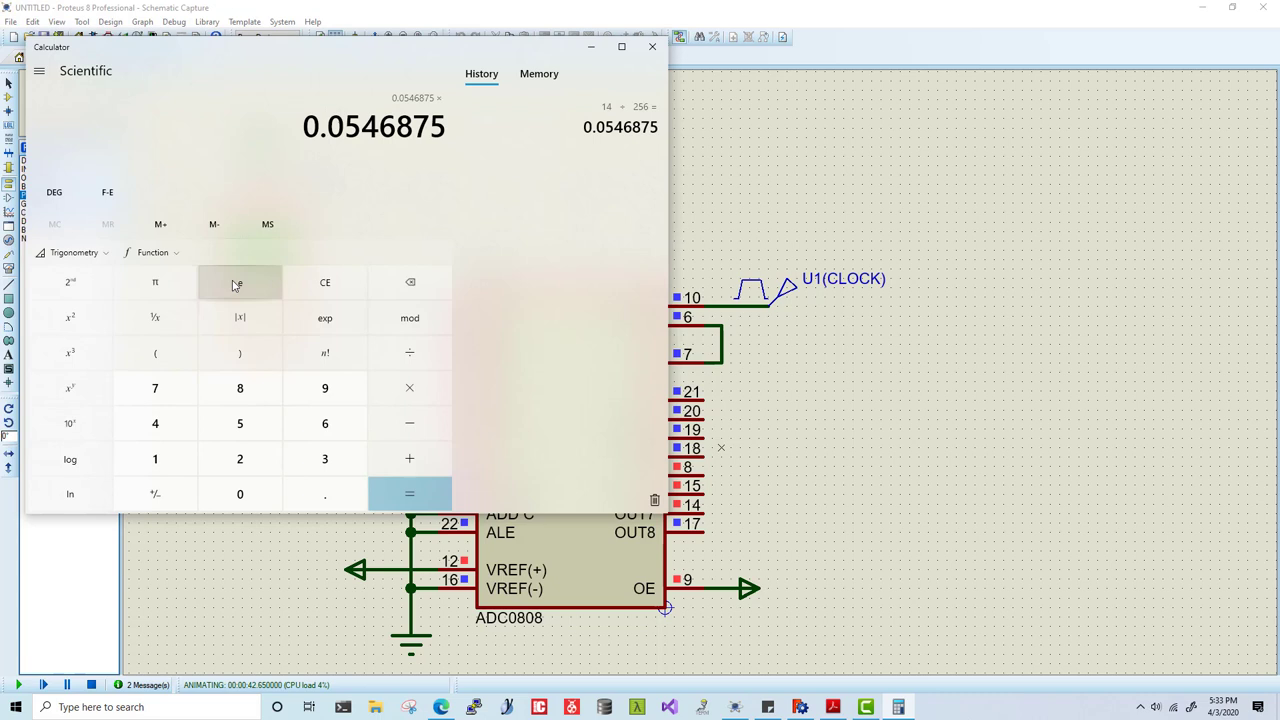
{"action": "type", "text": "5000"}
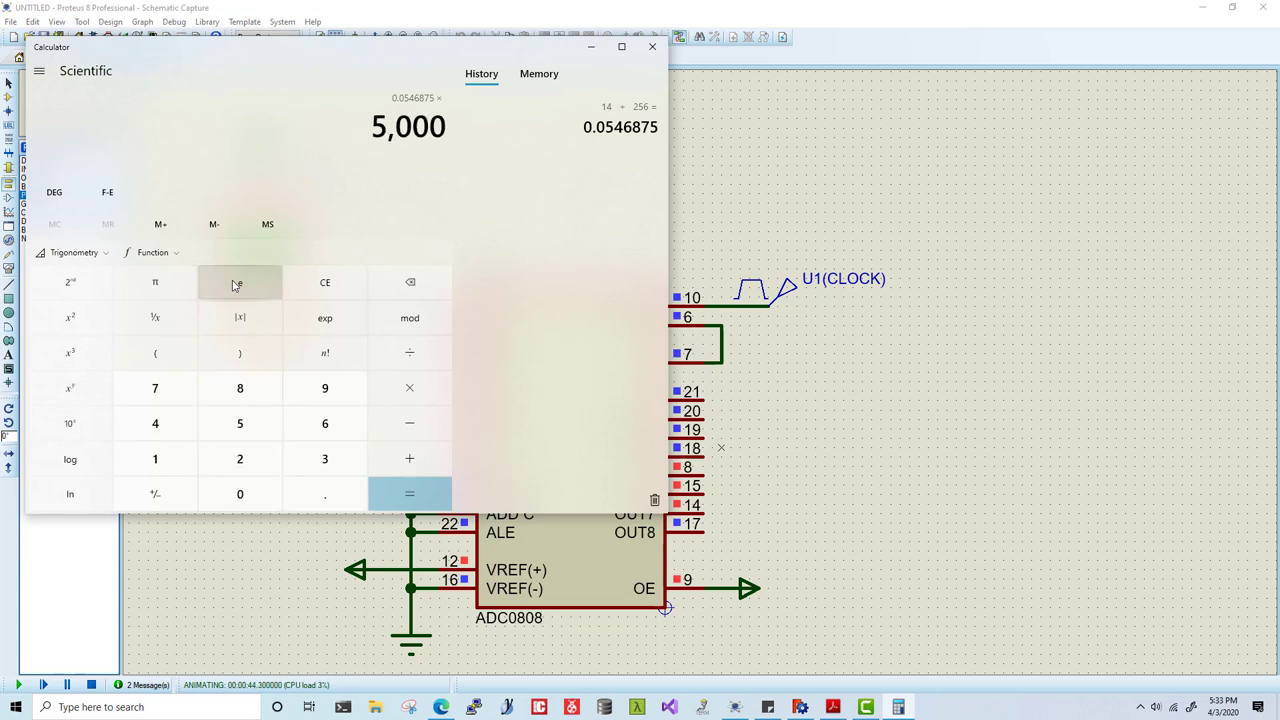
{"action": "key", "text": "Return"}
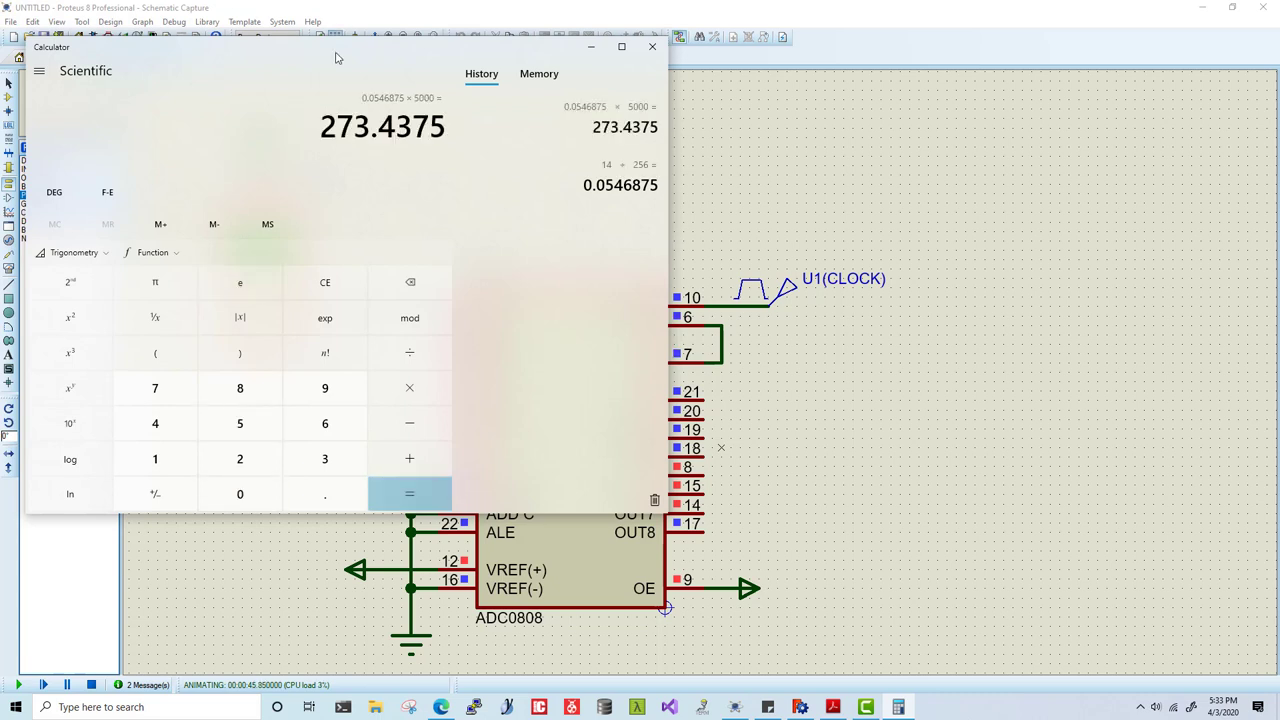
{"action": "left_click_drag", "start_coordinate": [340, 56], "coordinate": [839, 107]}
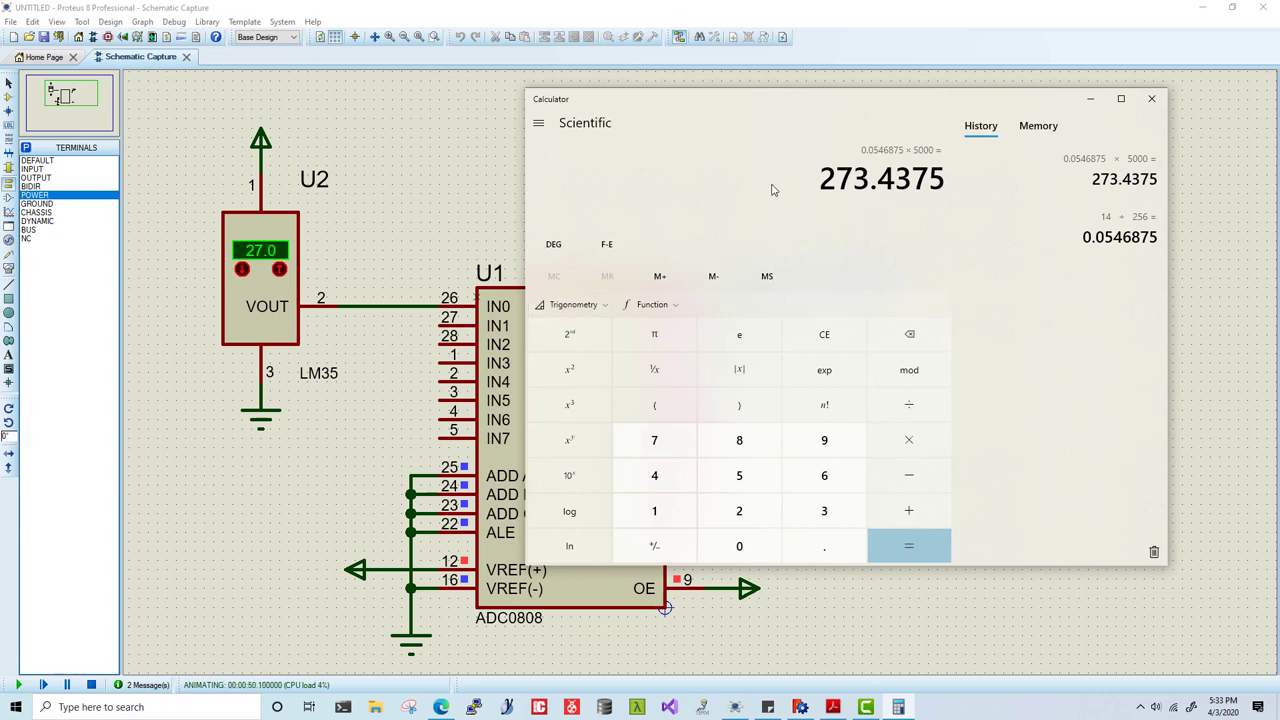
Divide 273.4375 by 10 to get 27.34375, roughly 27.3 °C.
{"action": "key", "text": "slash"}
{"action": "type", "text": "10"}
{"action": "key", "text": "Return"}
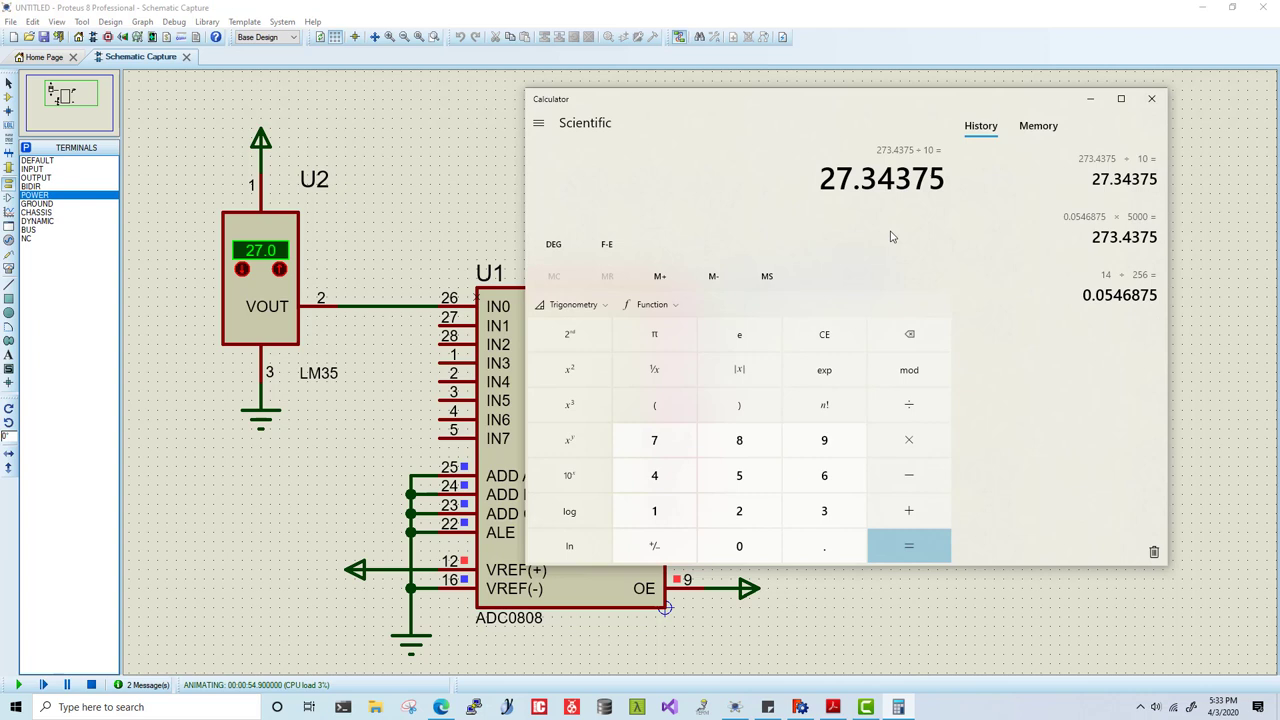
{"action": "left_click_drag", "start_coordinate": [757, 99], "coordinate": [604, 93]}
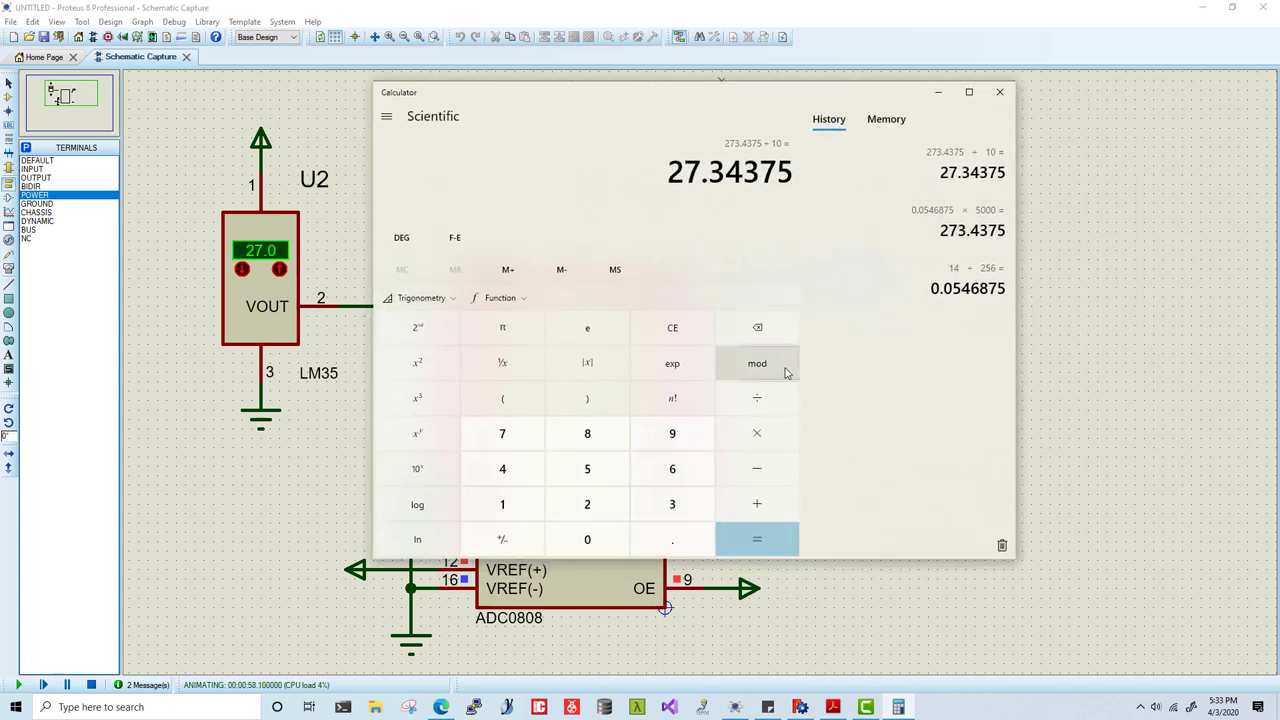